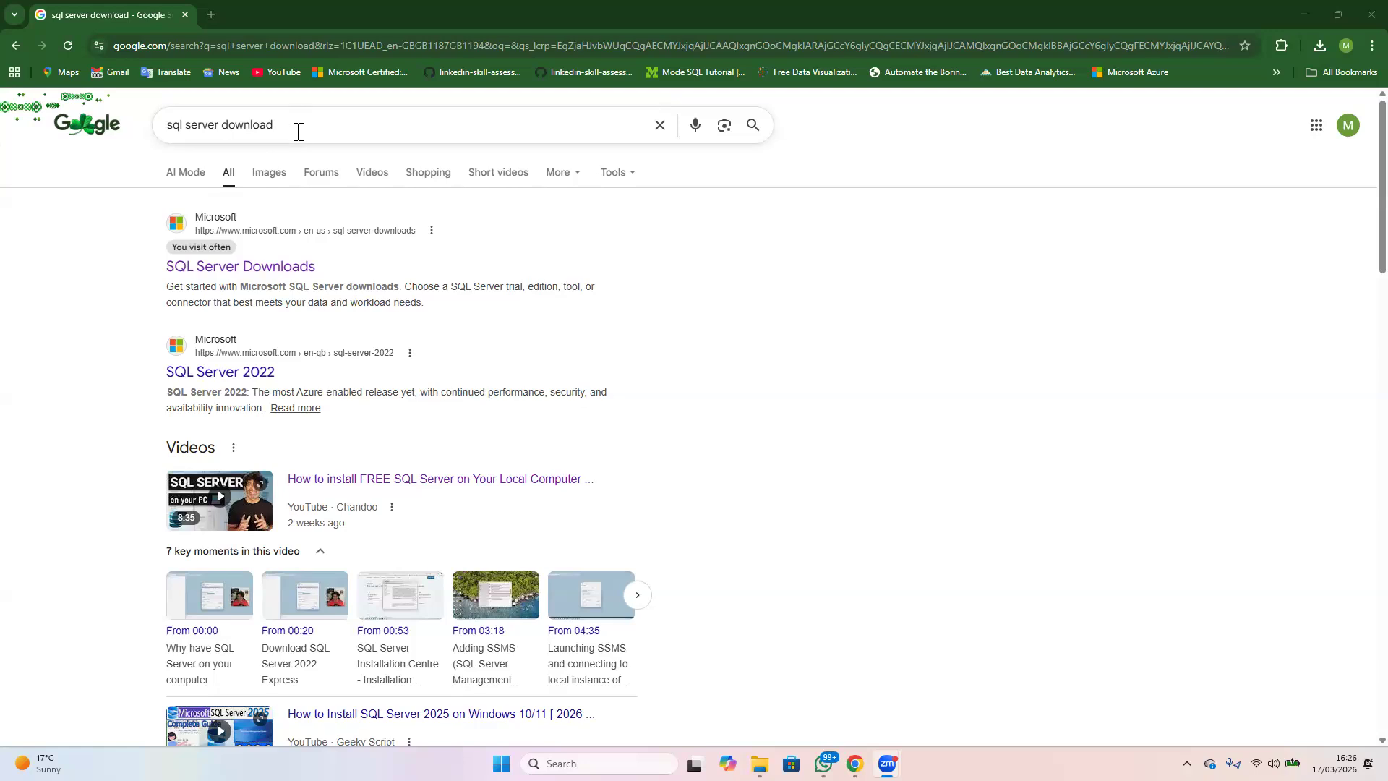
# Open Microsoft's SQL Server Downloads page and save the SQL Server 2025 Express installer SQL2025-SSEI-Expr.exe to the Downloads folder
pyautogui.click(231, 268)
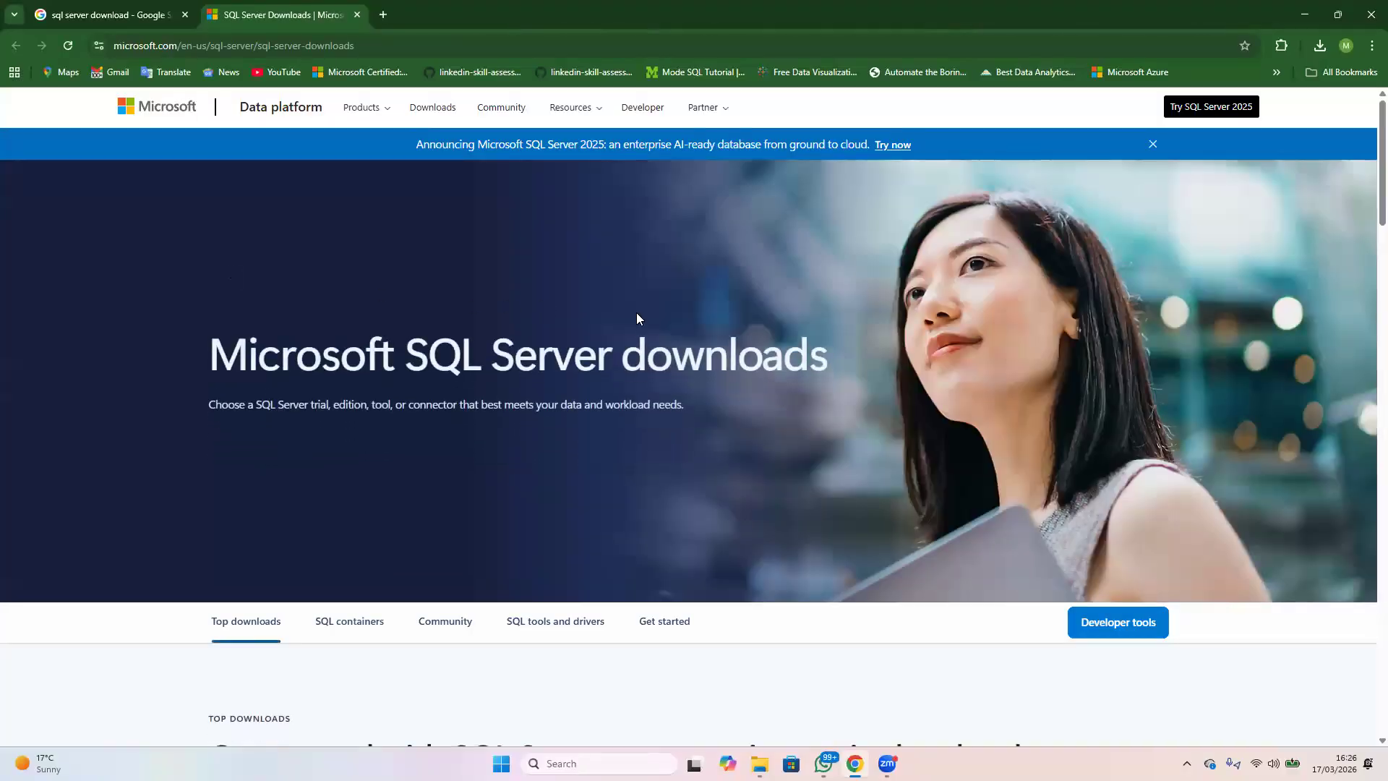
pyautogui.scroll(-5, 641, 319)
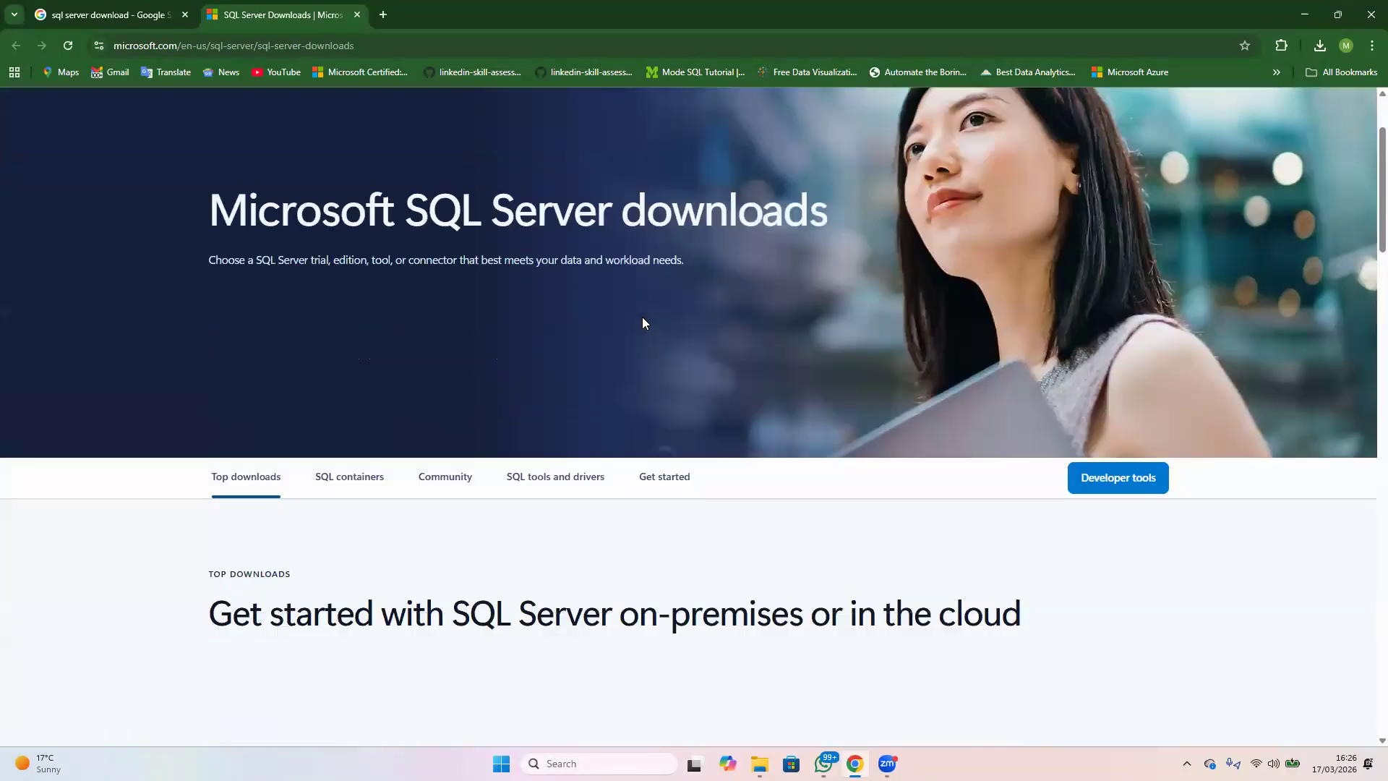
pyautogui.scroll(-2, 641, 325)
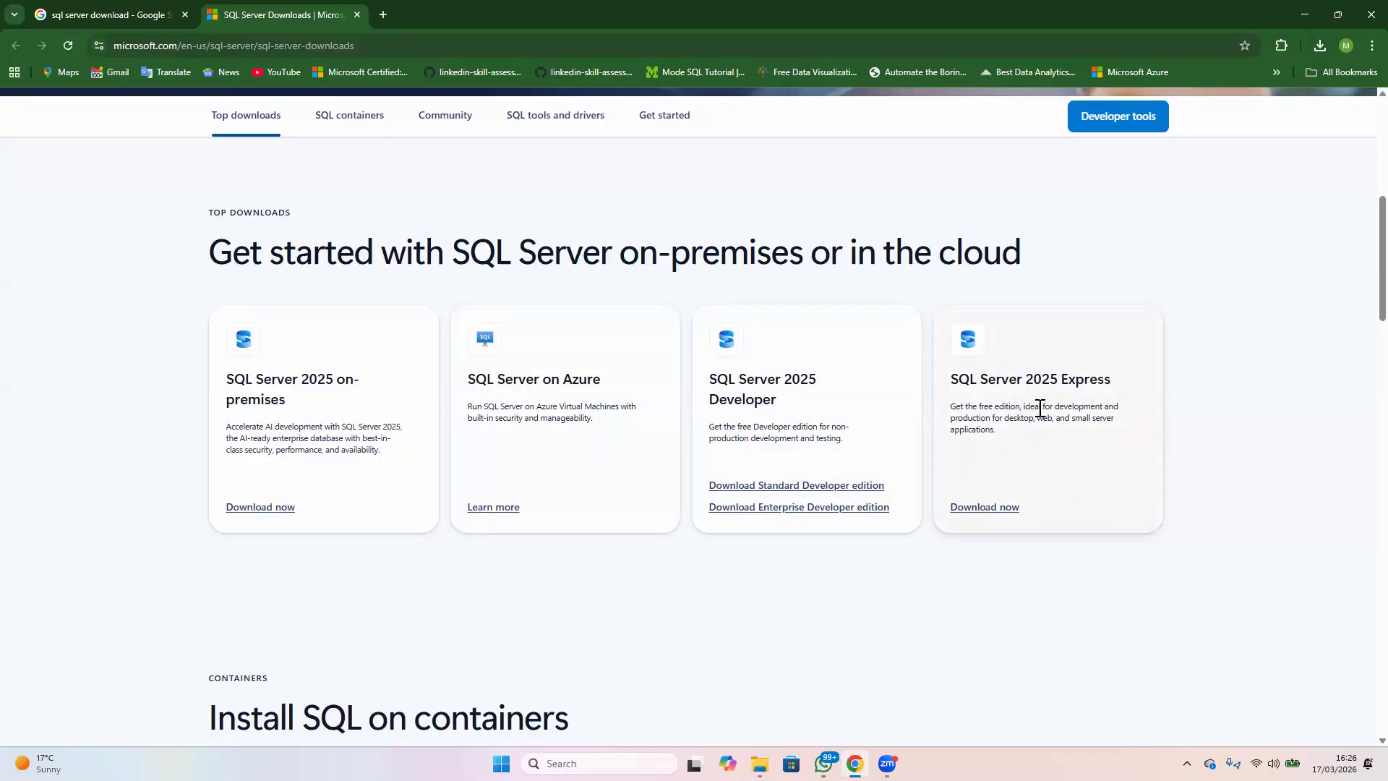
pyautogui.click(988, 511)
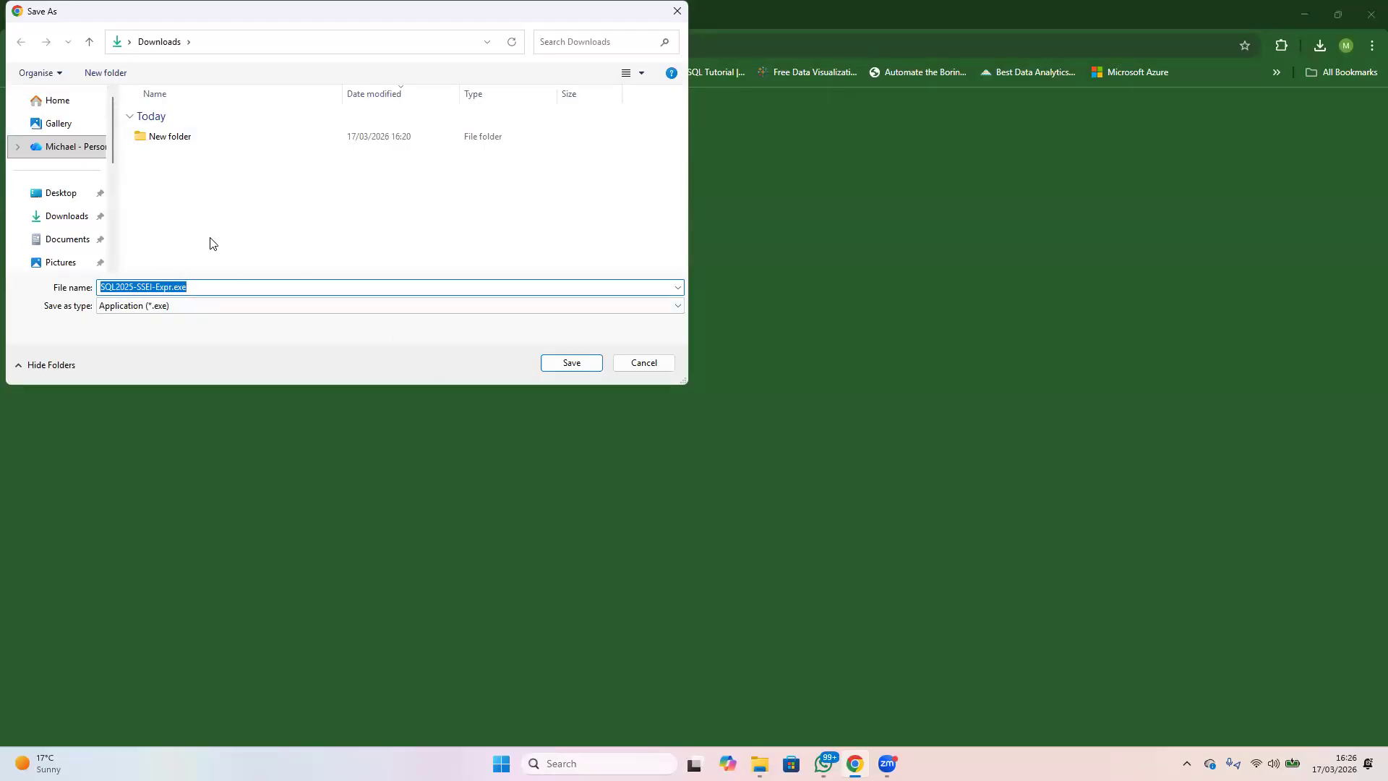
pyautogui.click(570, 363)
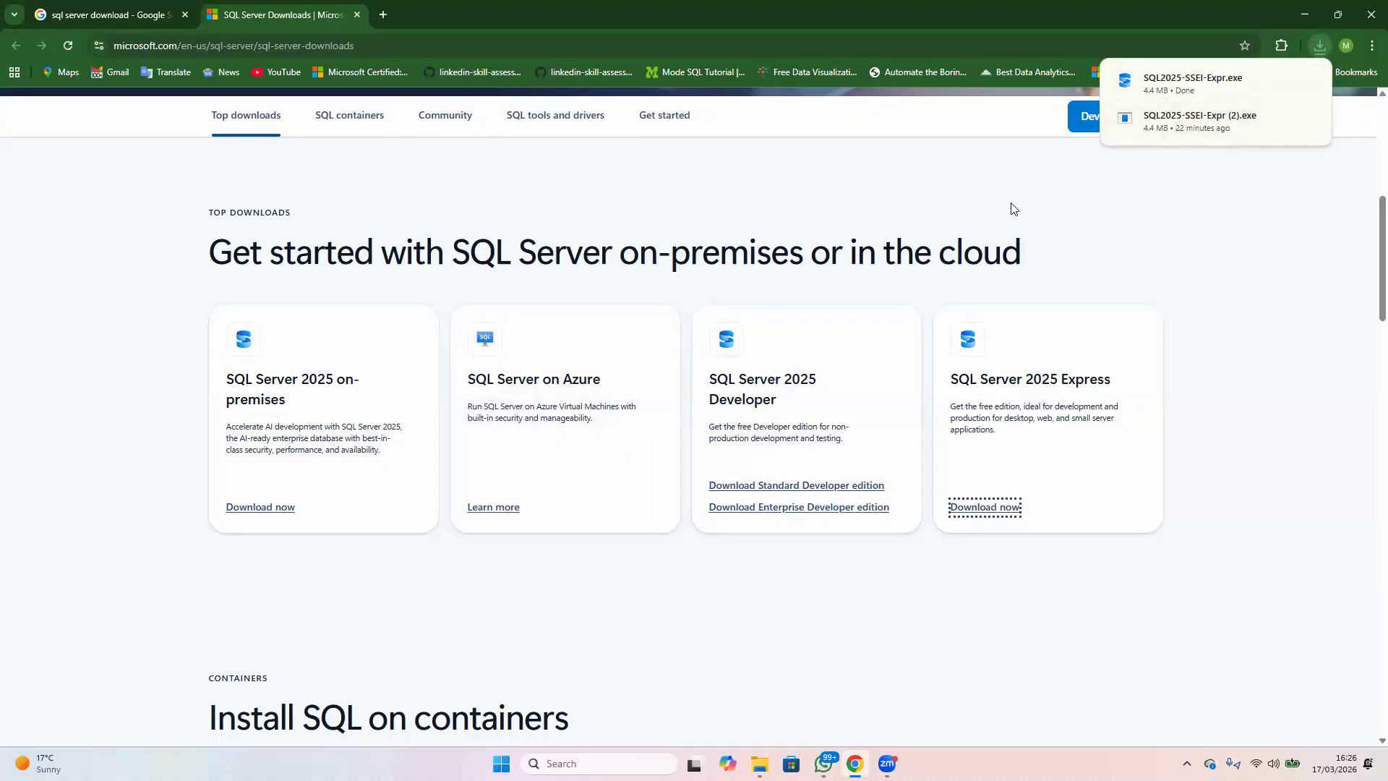
# Run the downloaded SQL2025-SSEI-Expr.exe and choose the Basic installation type
pyautogui.click(1321, 47)
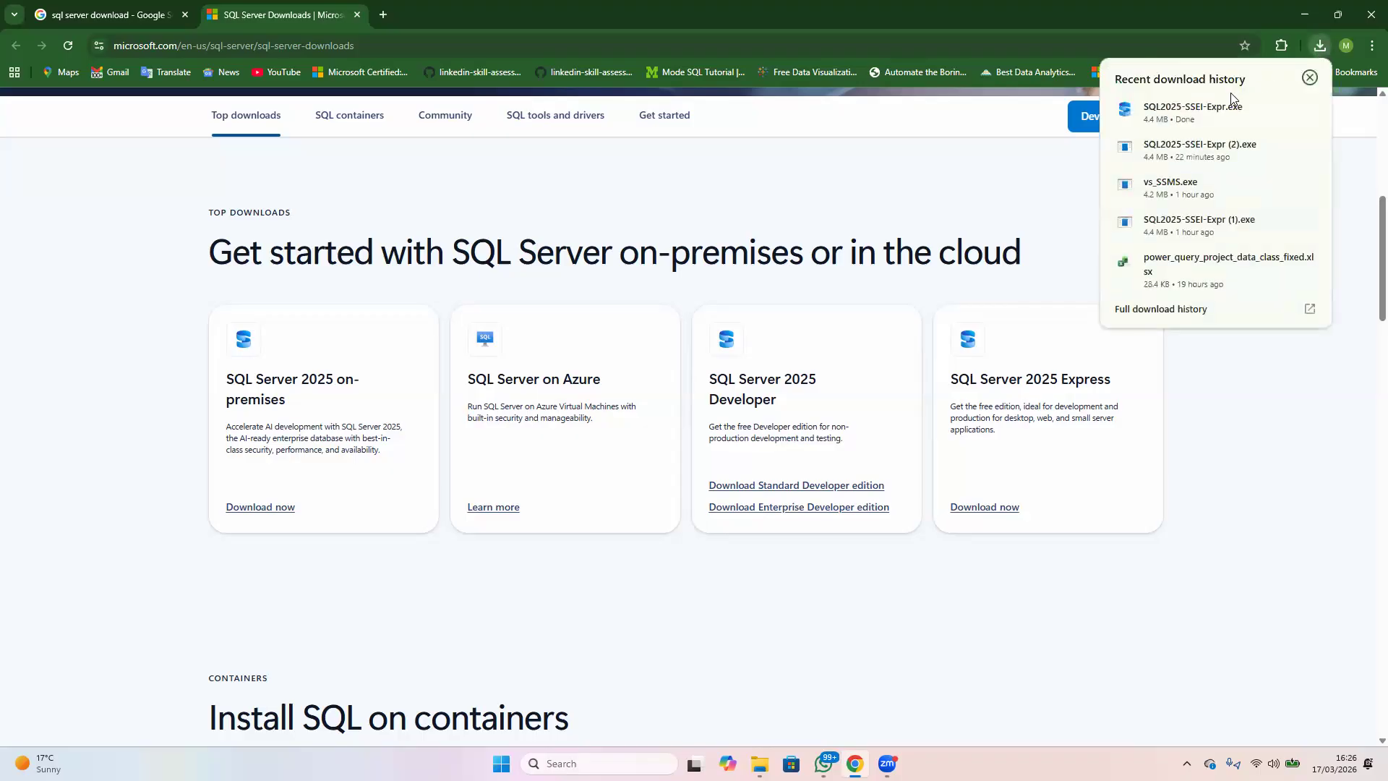
pyautogui.click(1182, 114)
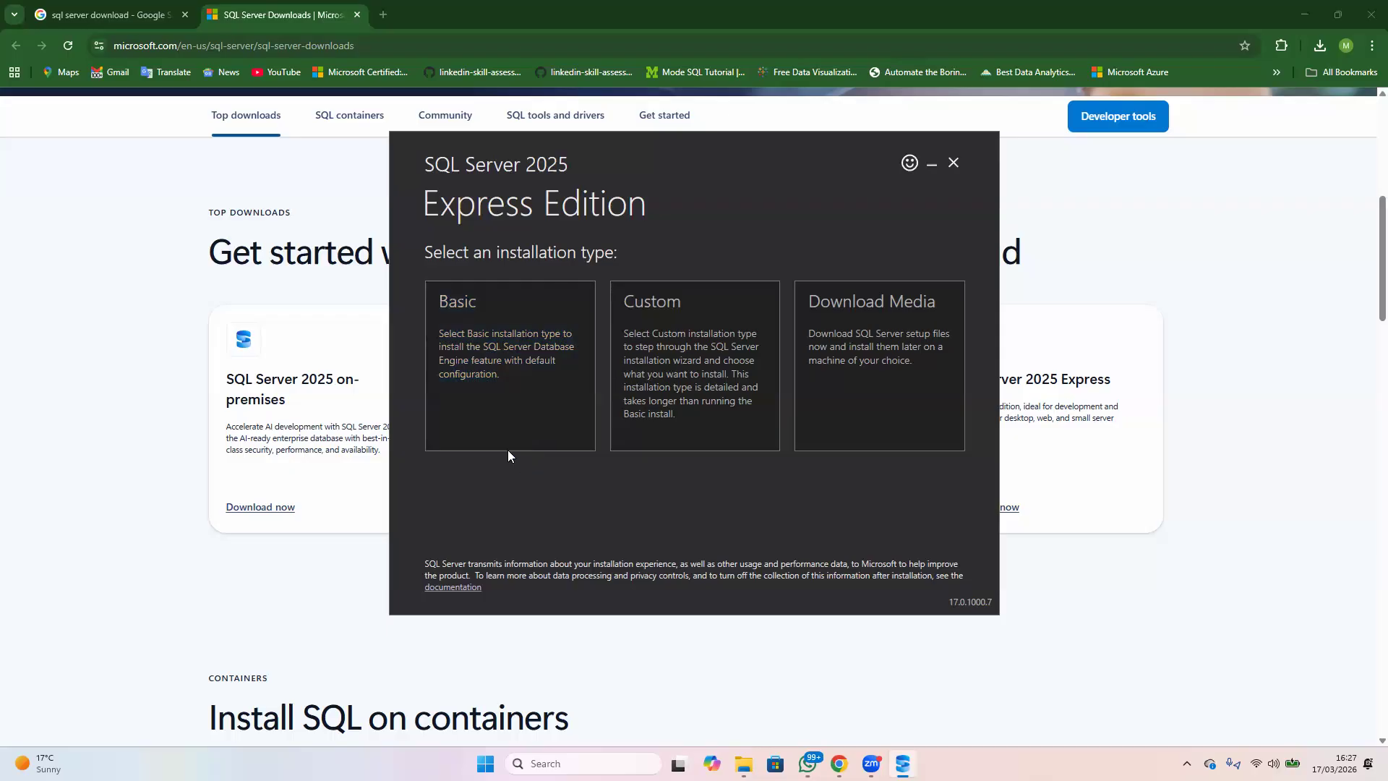
pyautogui.click(482, 359)
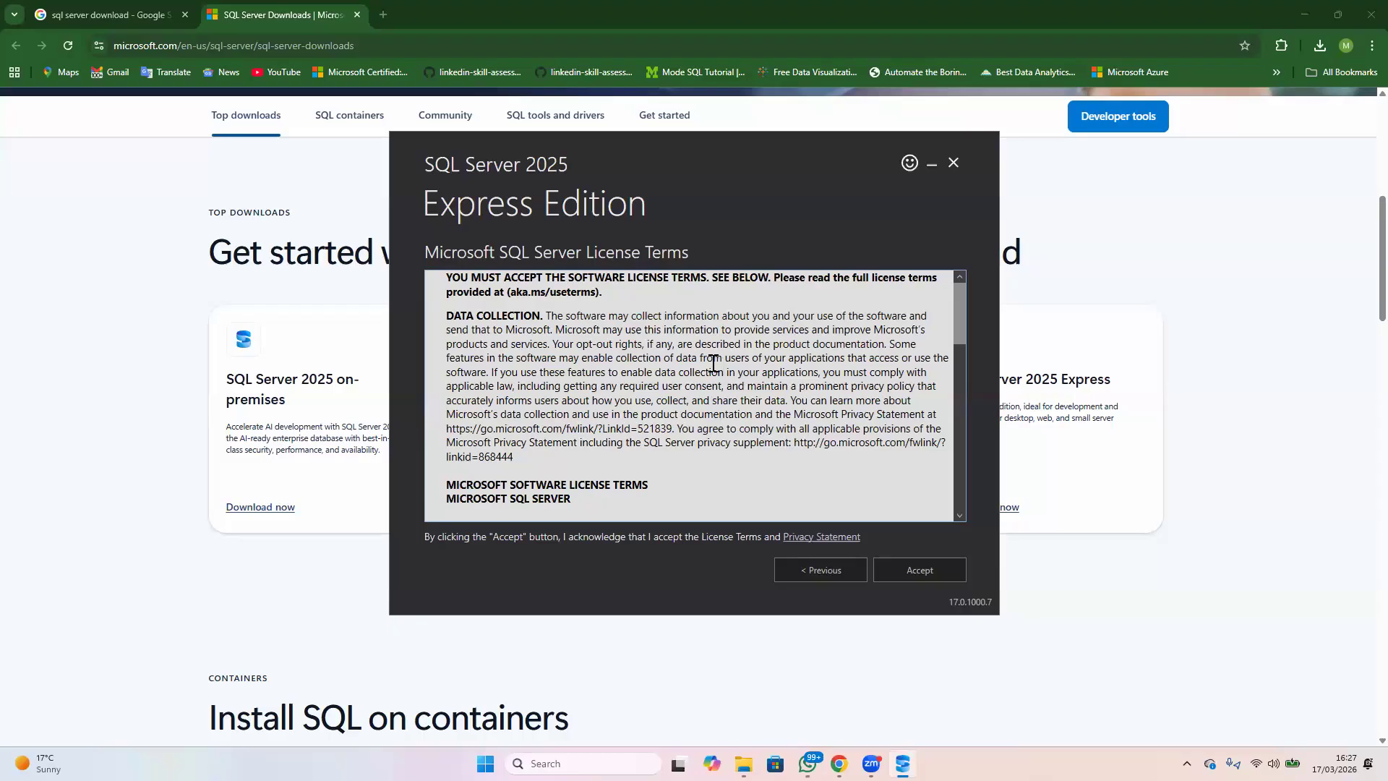
# Accept the SQL Server license terms and install Express Edition in C:\Program Files\Microsoft SQL Server
pyautogui.scroll(-2, 716, 367)
pyautogui.scroll(-3, 716, 366)
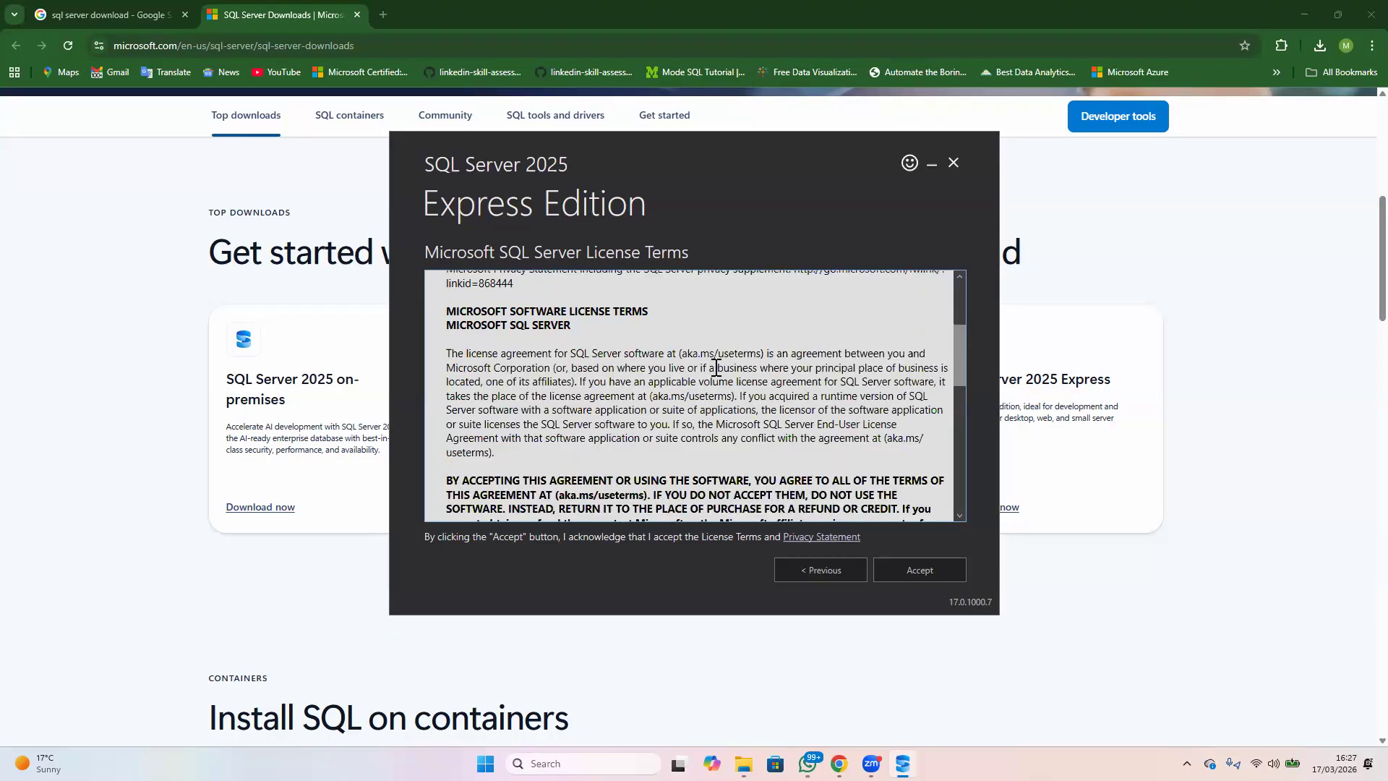
pyautogui.scroll(-12, 715, 366)
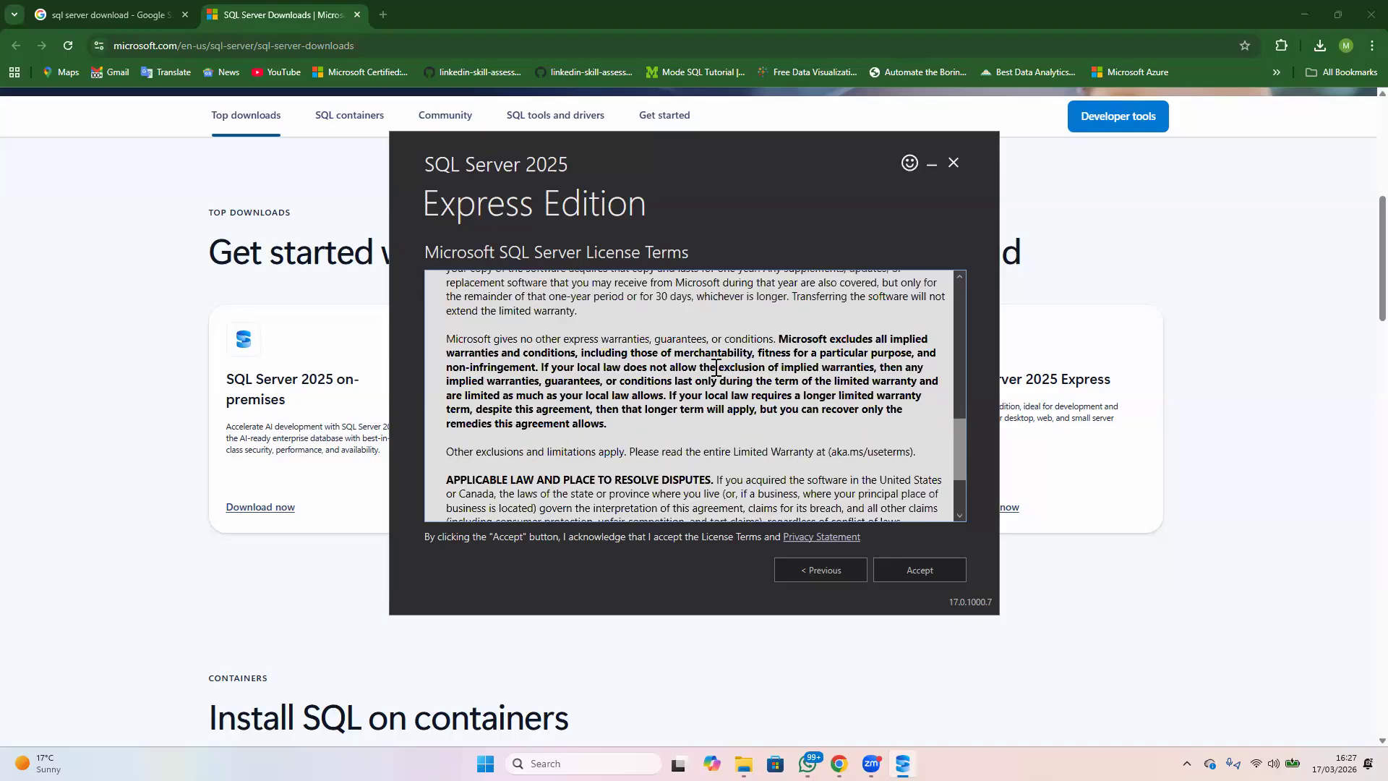
pyautogui.scroll(-1, 716, 366)
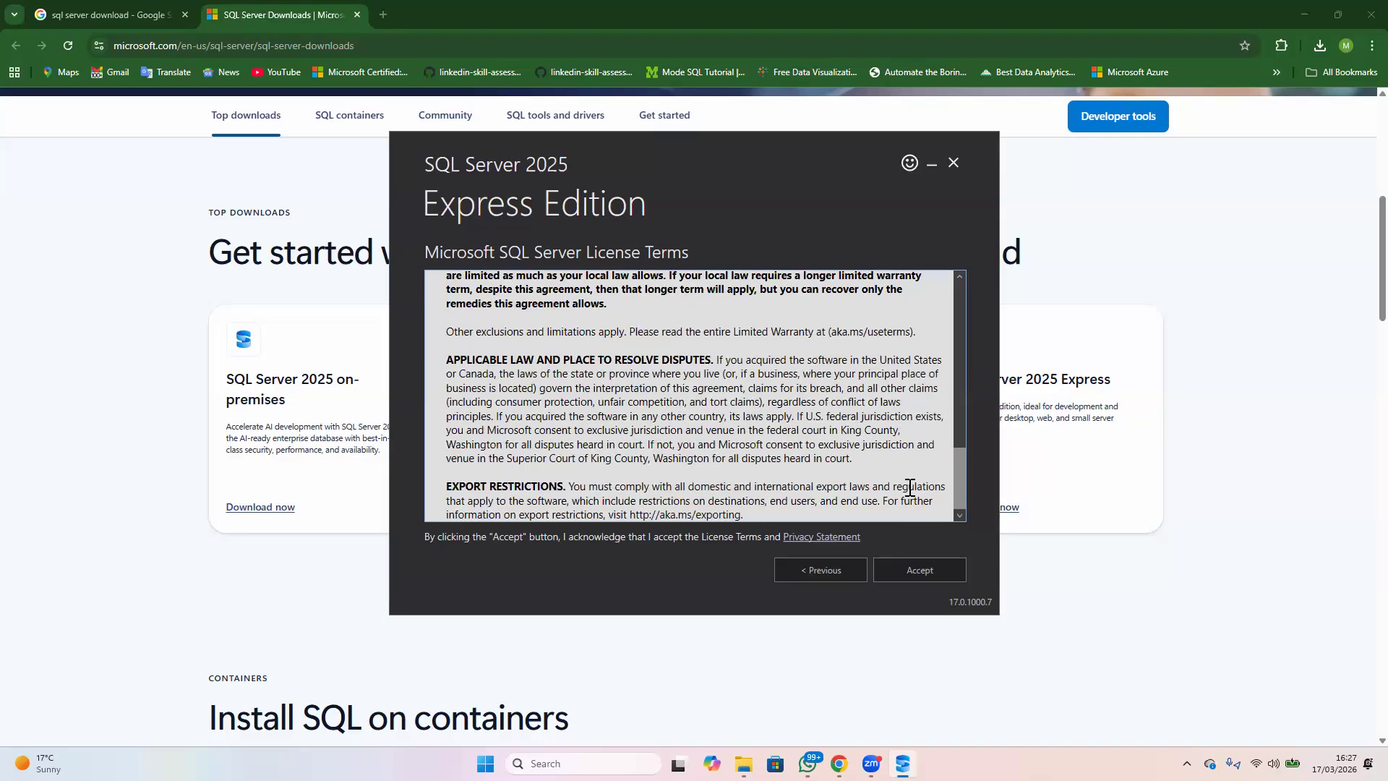
pyautogui.click(920, 571)
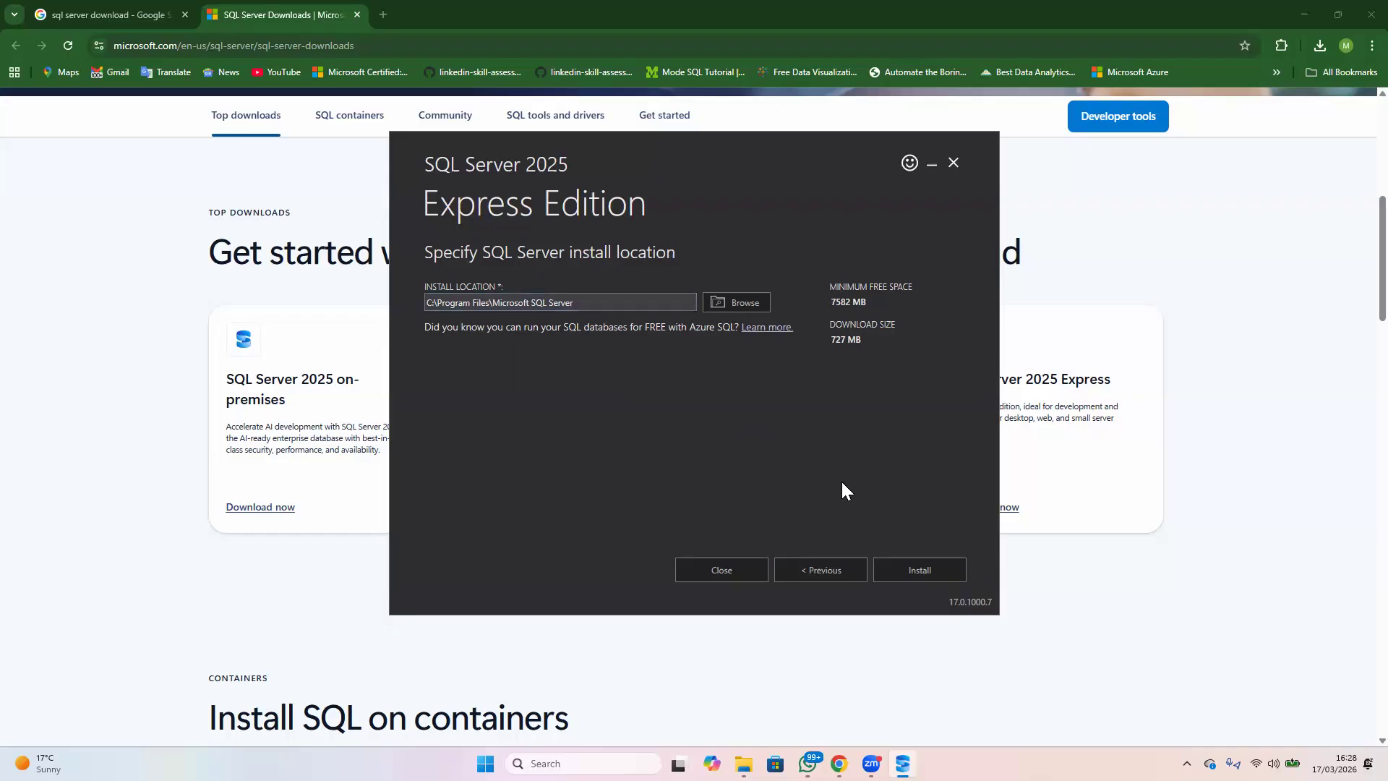
pyautogui.click(917, 571)
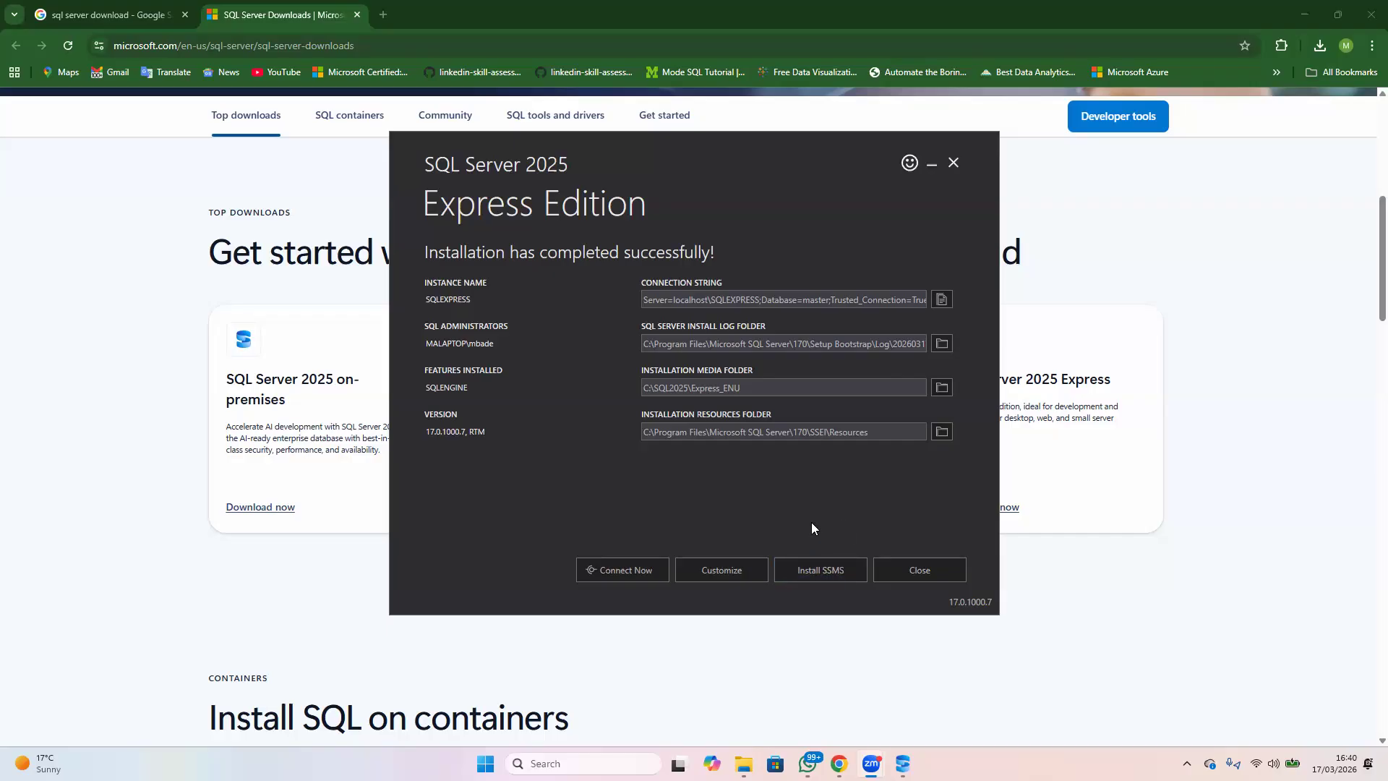
# Open the SSMS installation page from the SQL Server installer and save the SQL Server Management Studio 22 installer vs_SSMS.exe to Downloads
pyautogui.click(834, 572)
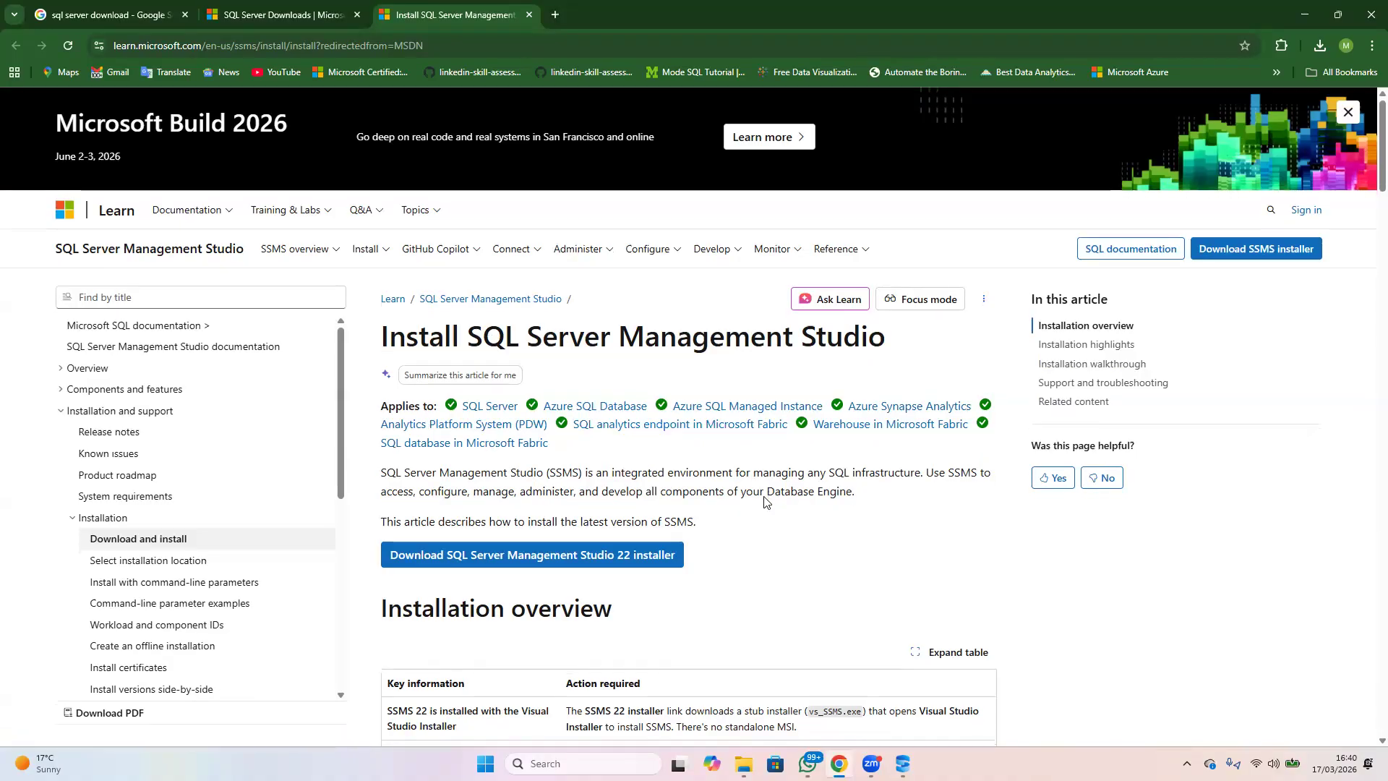
pyautogui.scroll(-1, 615, 560)
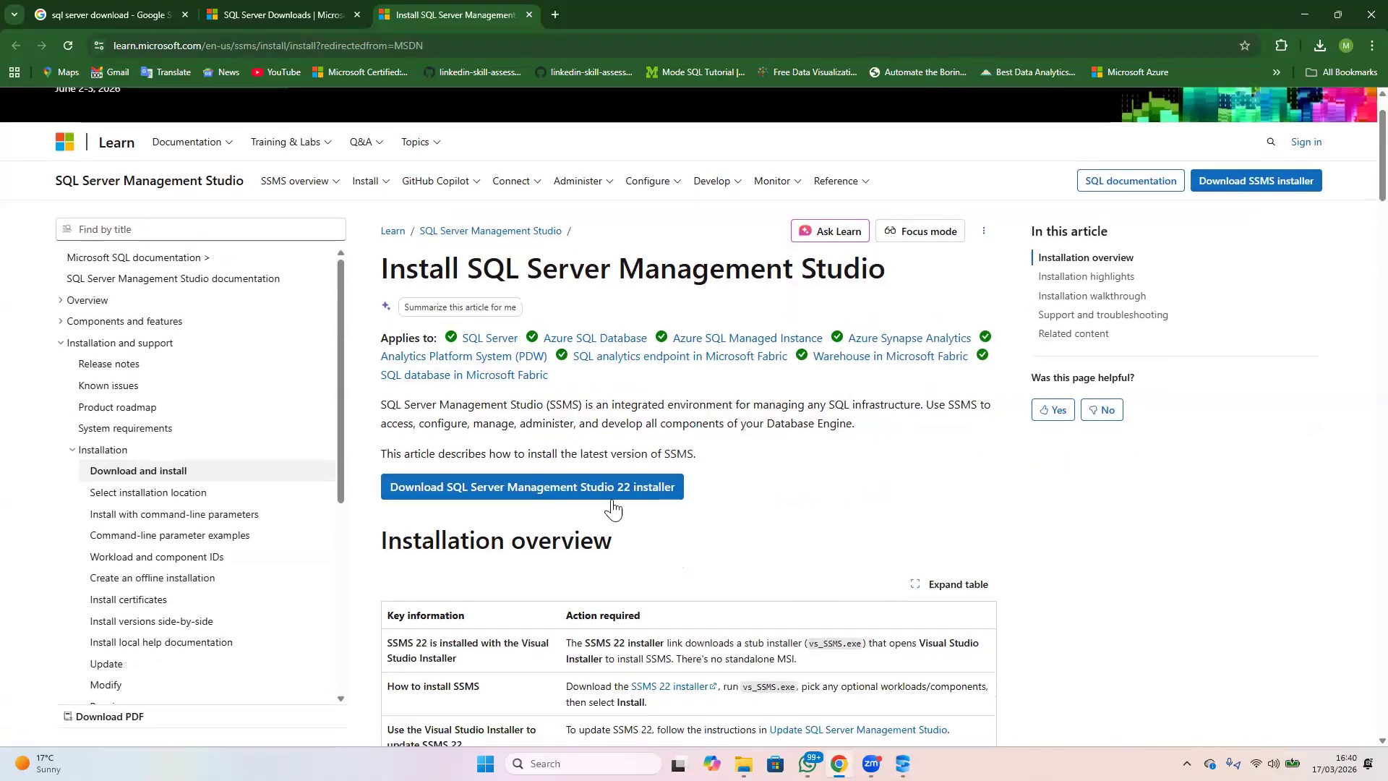
pyautogui.click(501, 487)
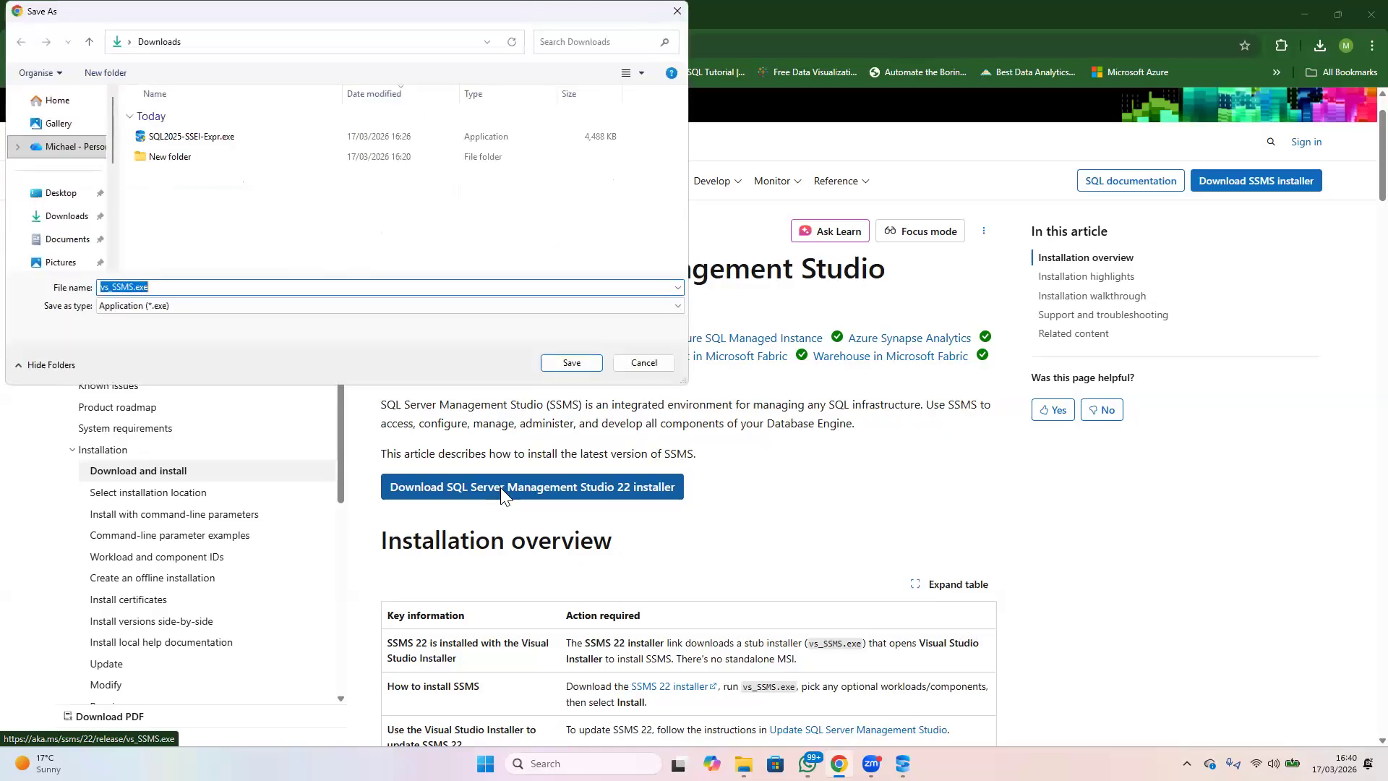
pyautogui.click(570, 364)
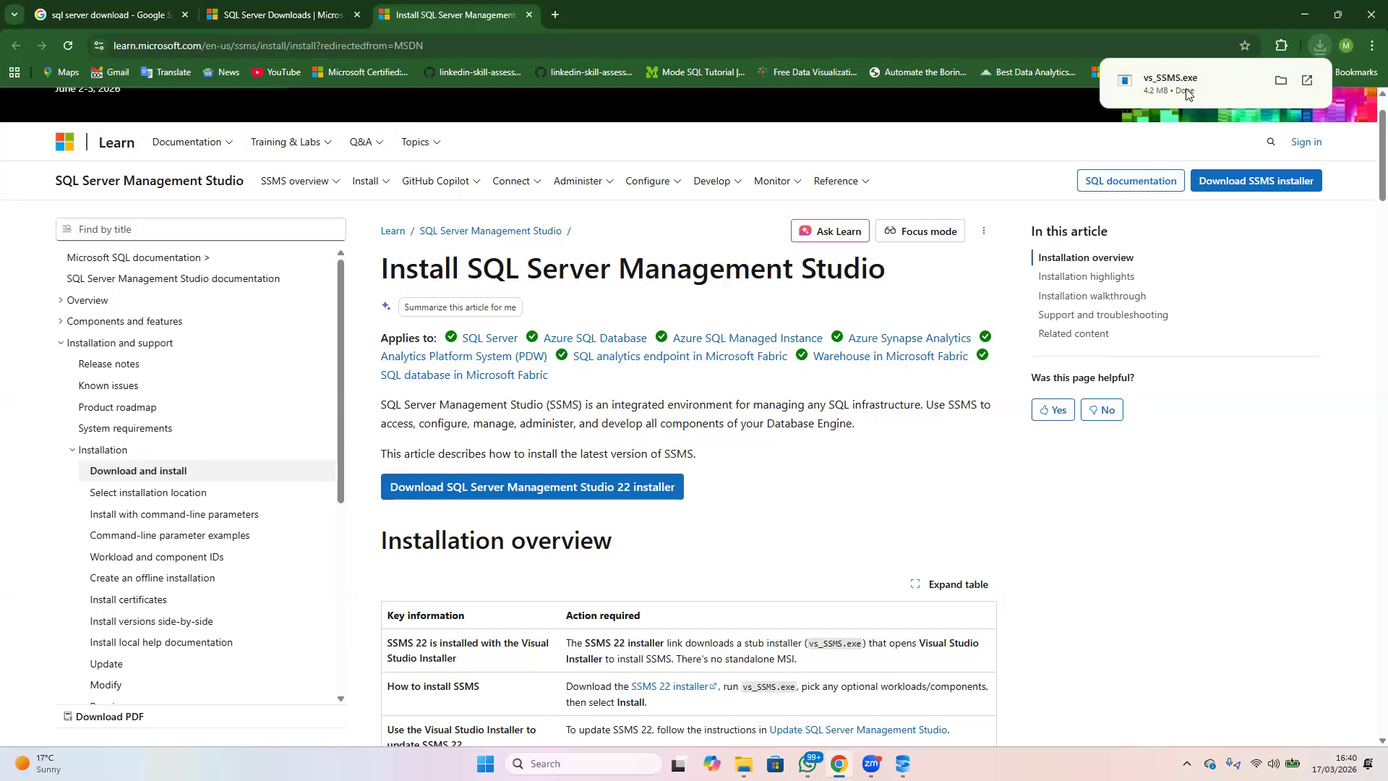
# Run vs_SSMS.exe and install SQL Server Management Studio 22 without any optional workloads
pyautogui.moveTo(1168, 89)
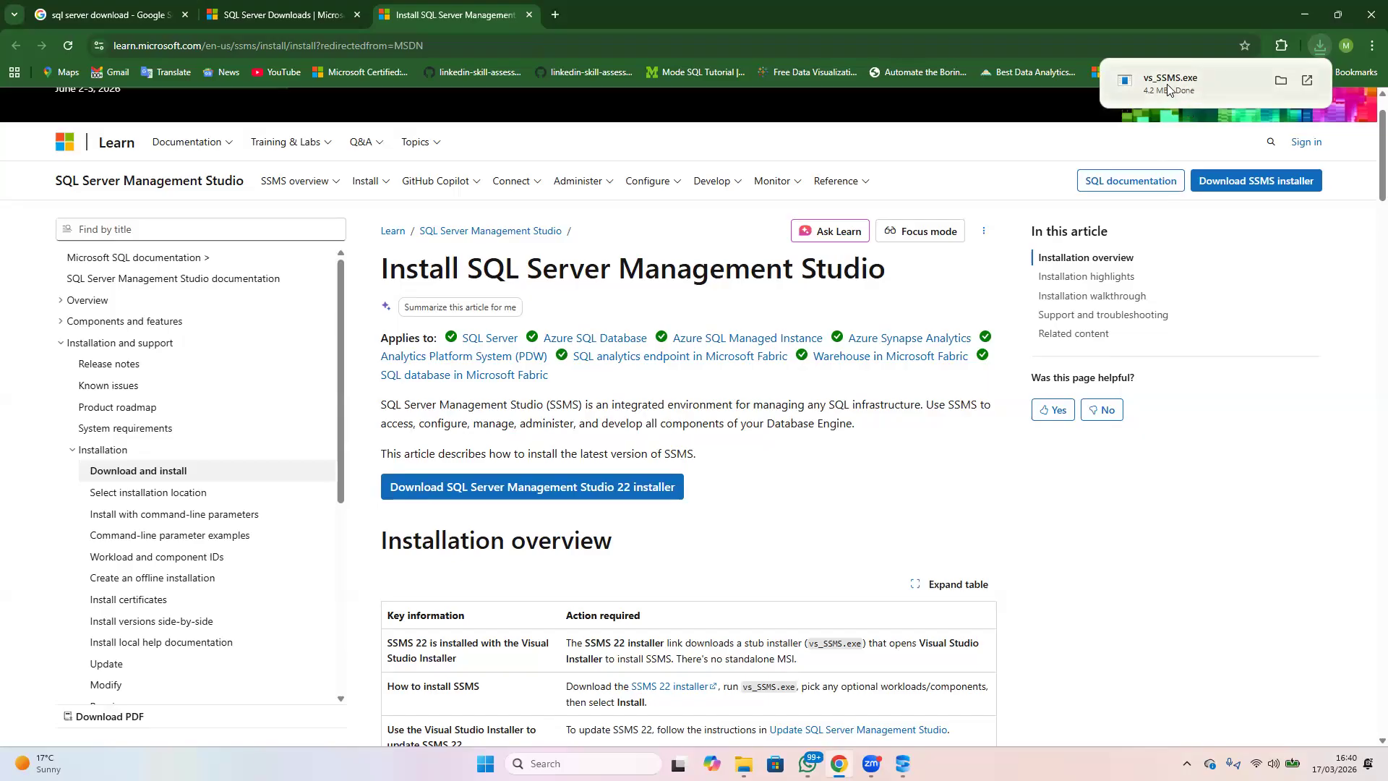
pyautogui.click(1168, 88)
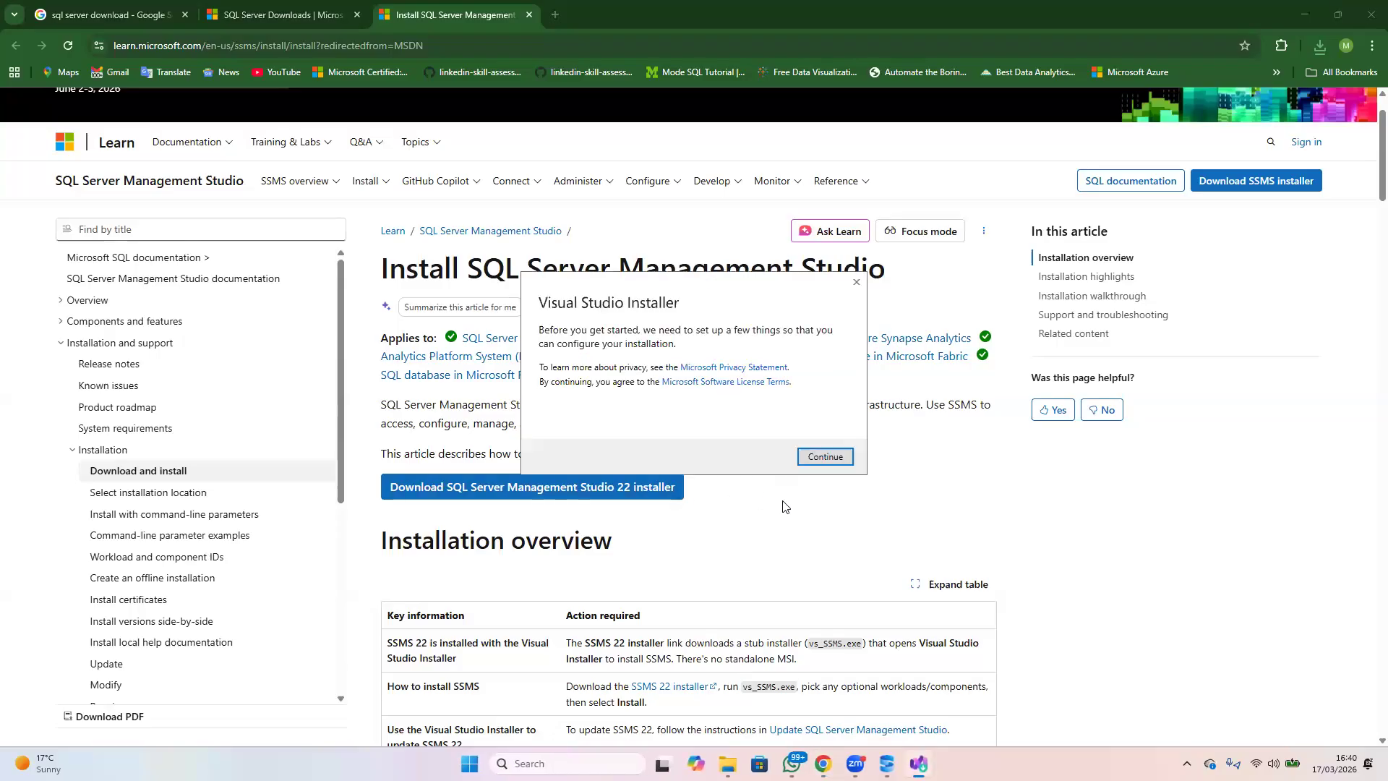
pyautogui.click(827, 459)
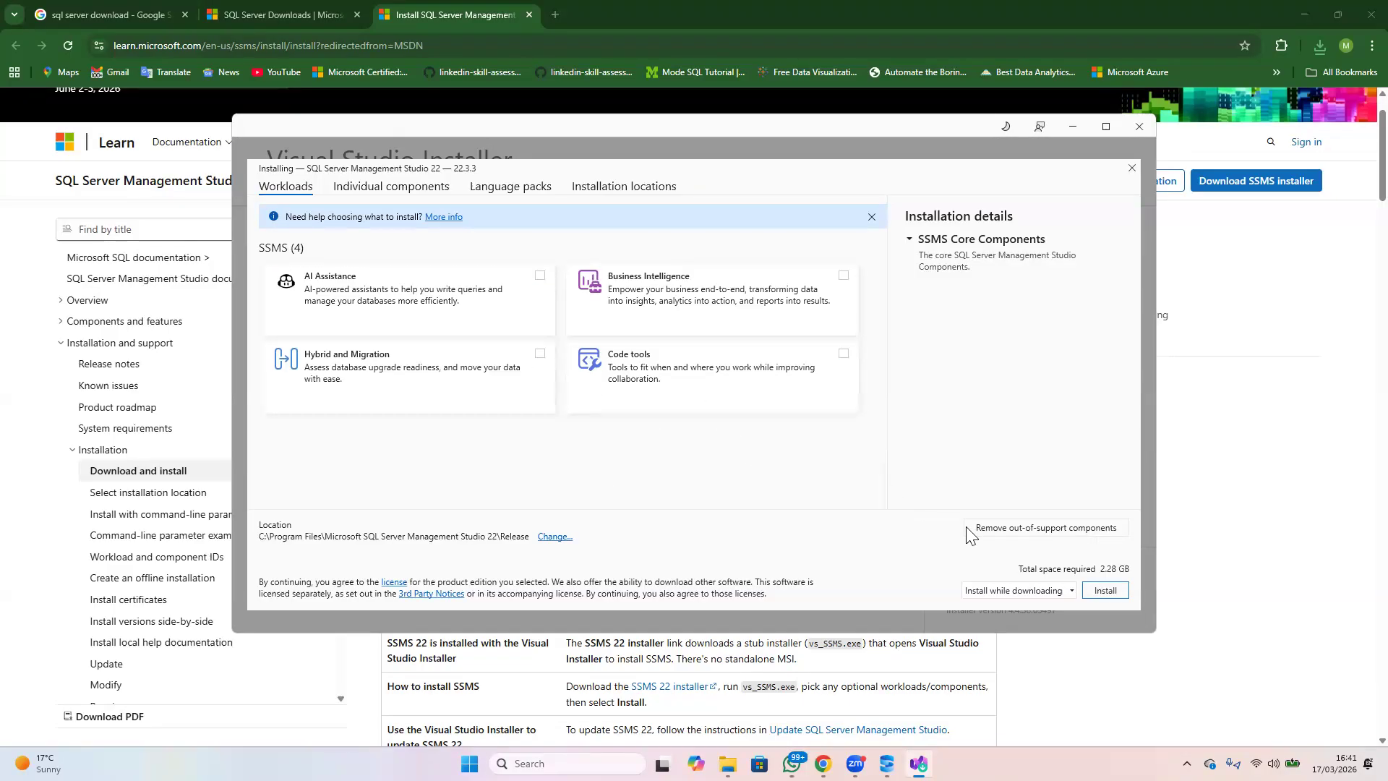
pyautogui.click(1104, 590)
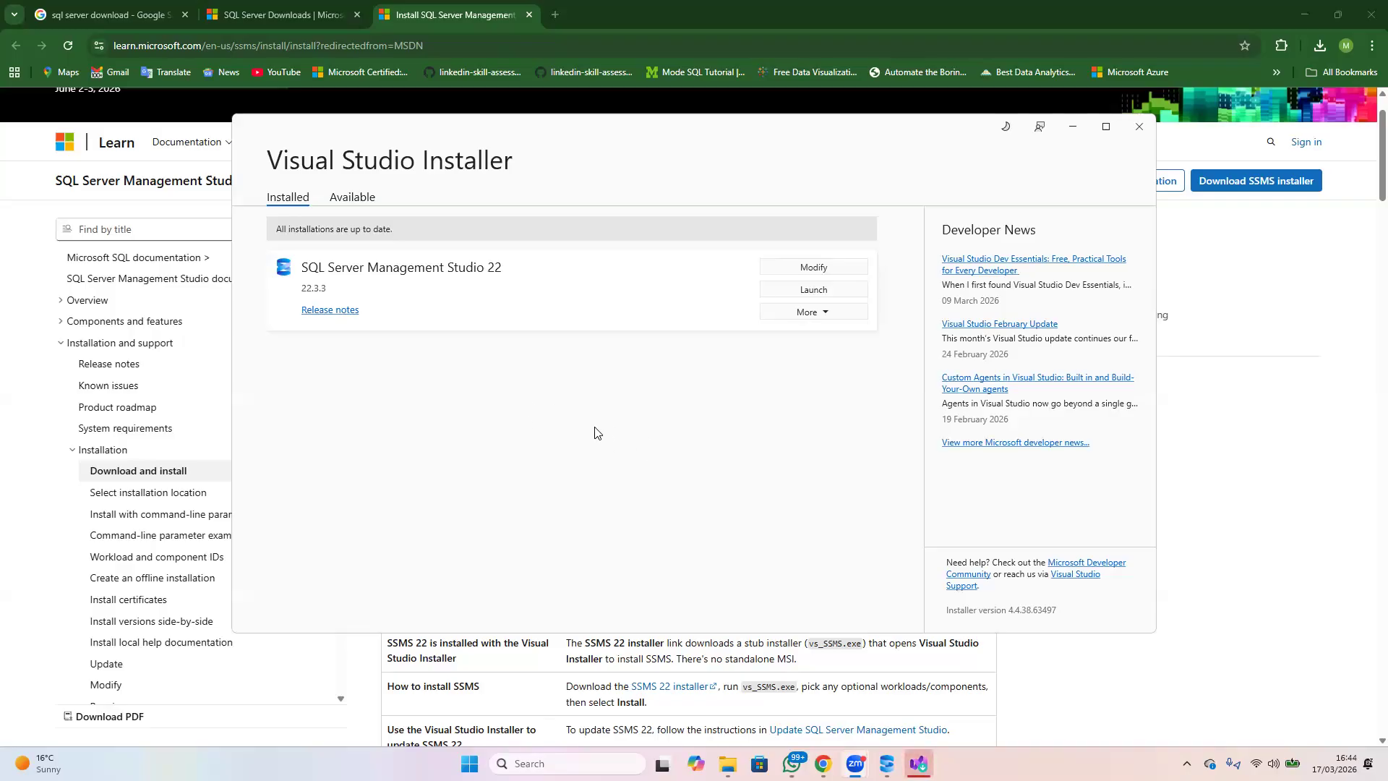
# Launch SQL Server Management Studio 22 from the Visual Studio Installer and skip the account sign-in
pyautogui.click(812, 290)
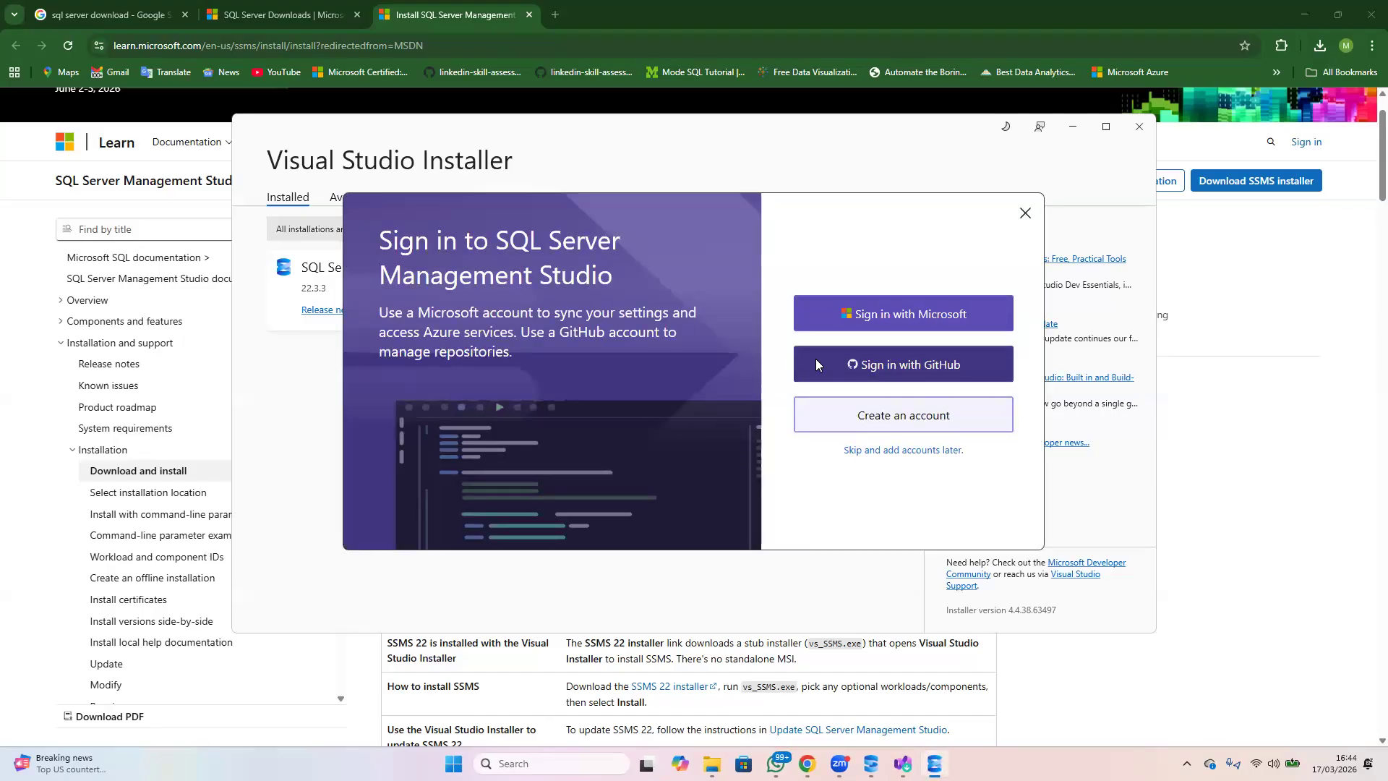
pyautogui.click(887, 451)
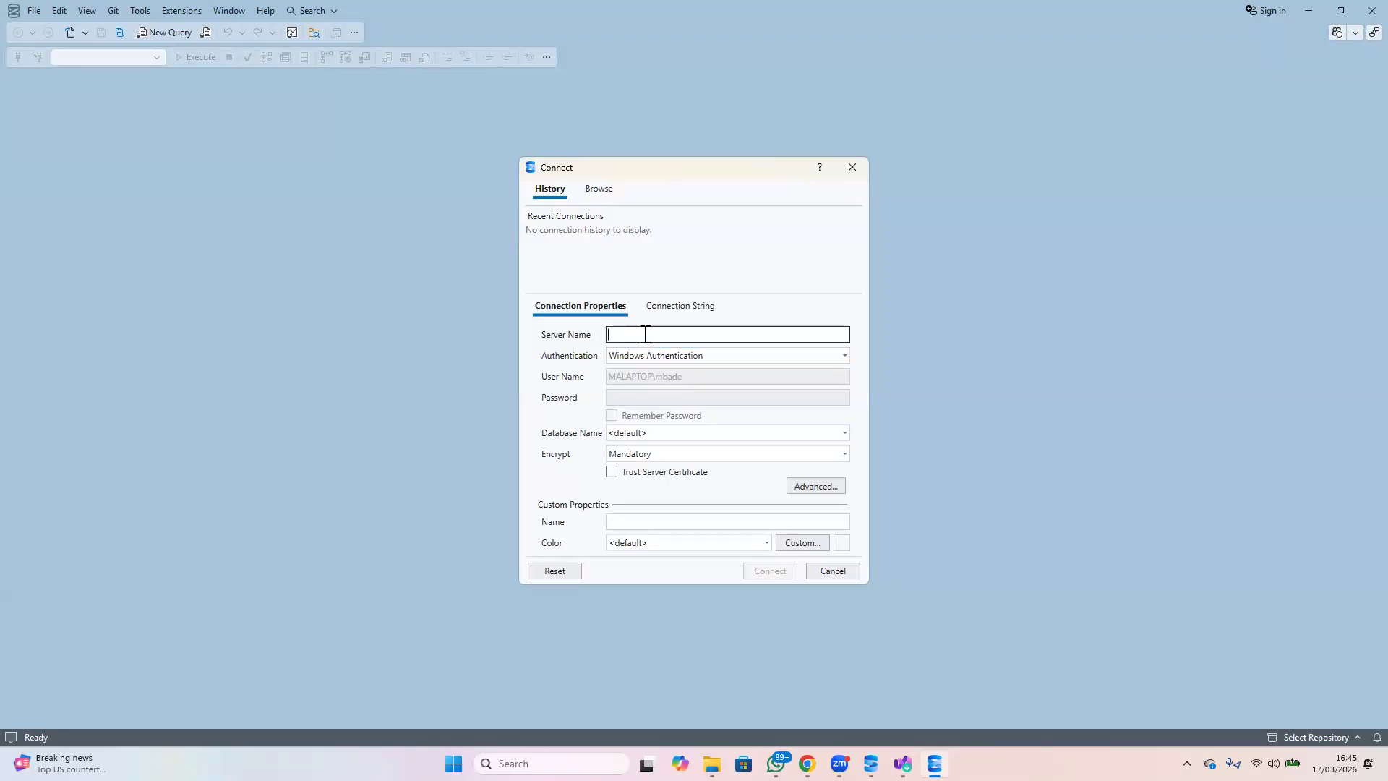
# Connect to the server MALAPTOP\SQLEXPRESS with Windows Authentication and Trust Server Certificate enabled, and expand its Databases folder
pyautogui.write('MALAPTOP\\')
pyautogui.write('SQLEXPRESS')
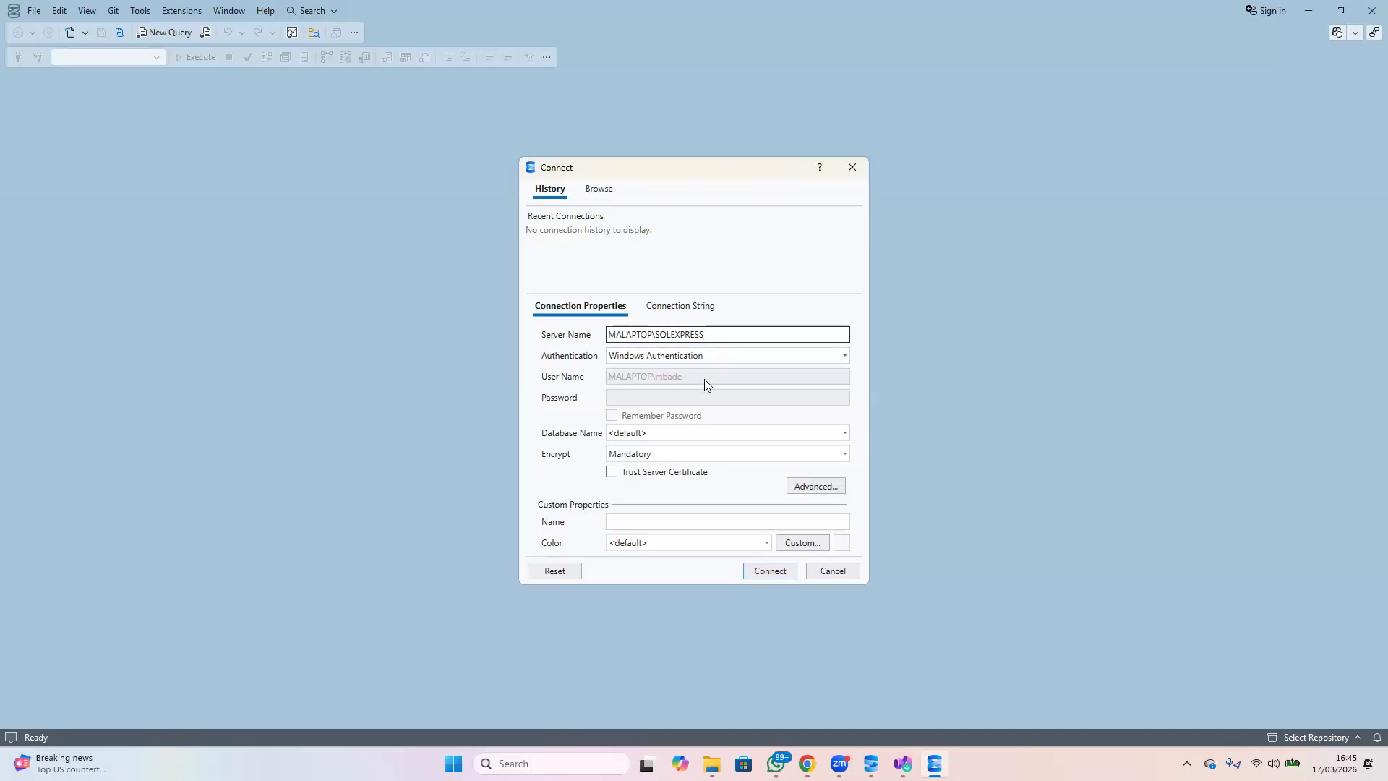
pyautogui.click(612, 473)
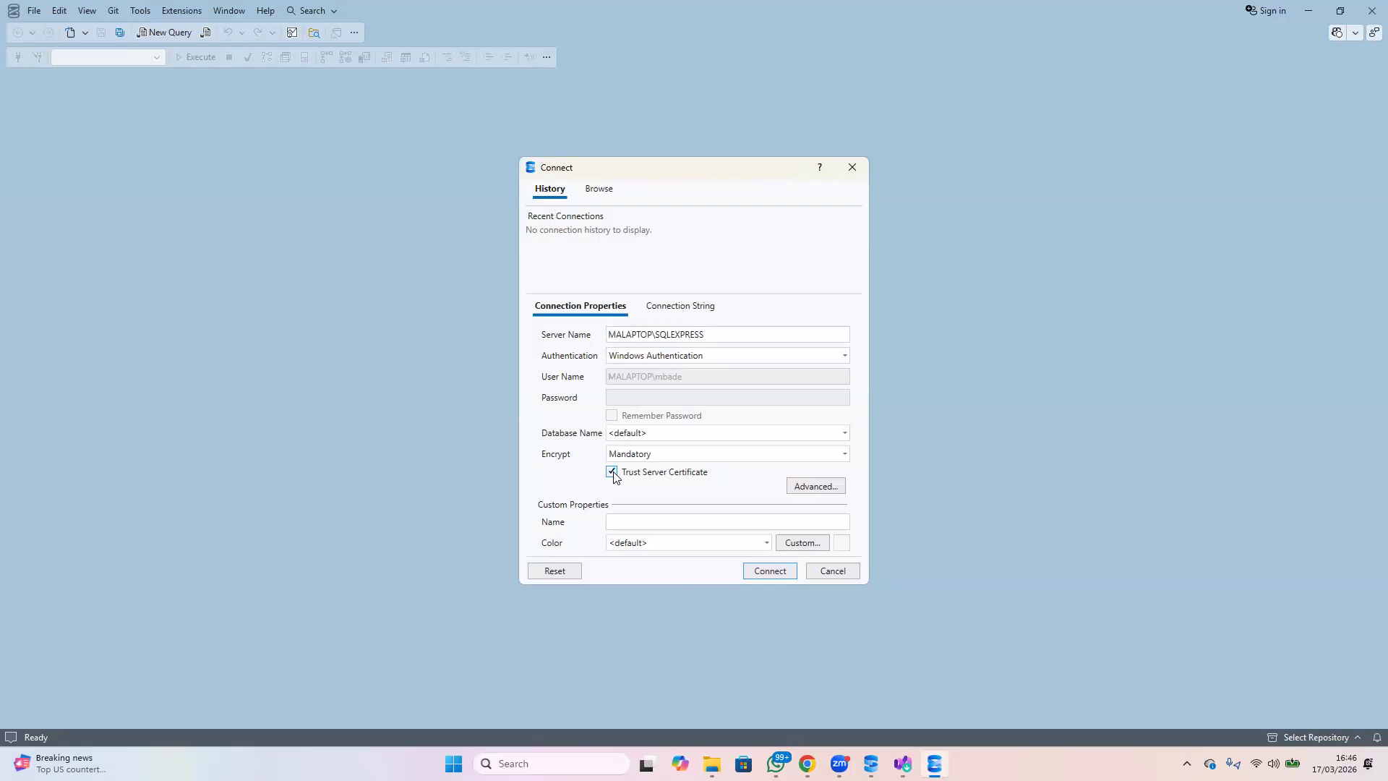
pyautogui.click(751, 571)
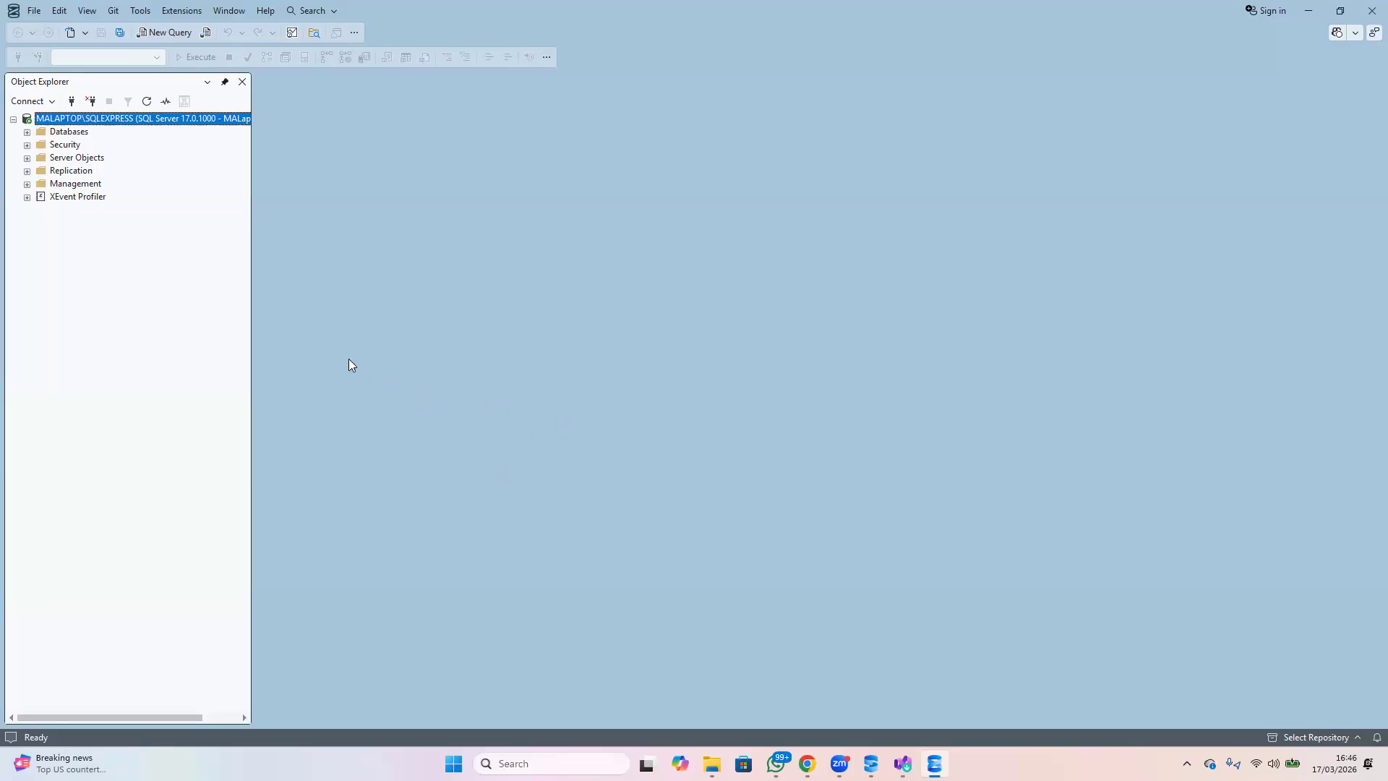
pyautogui.click(27, 133)
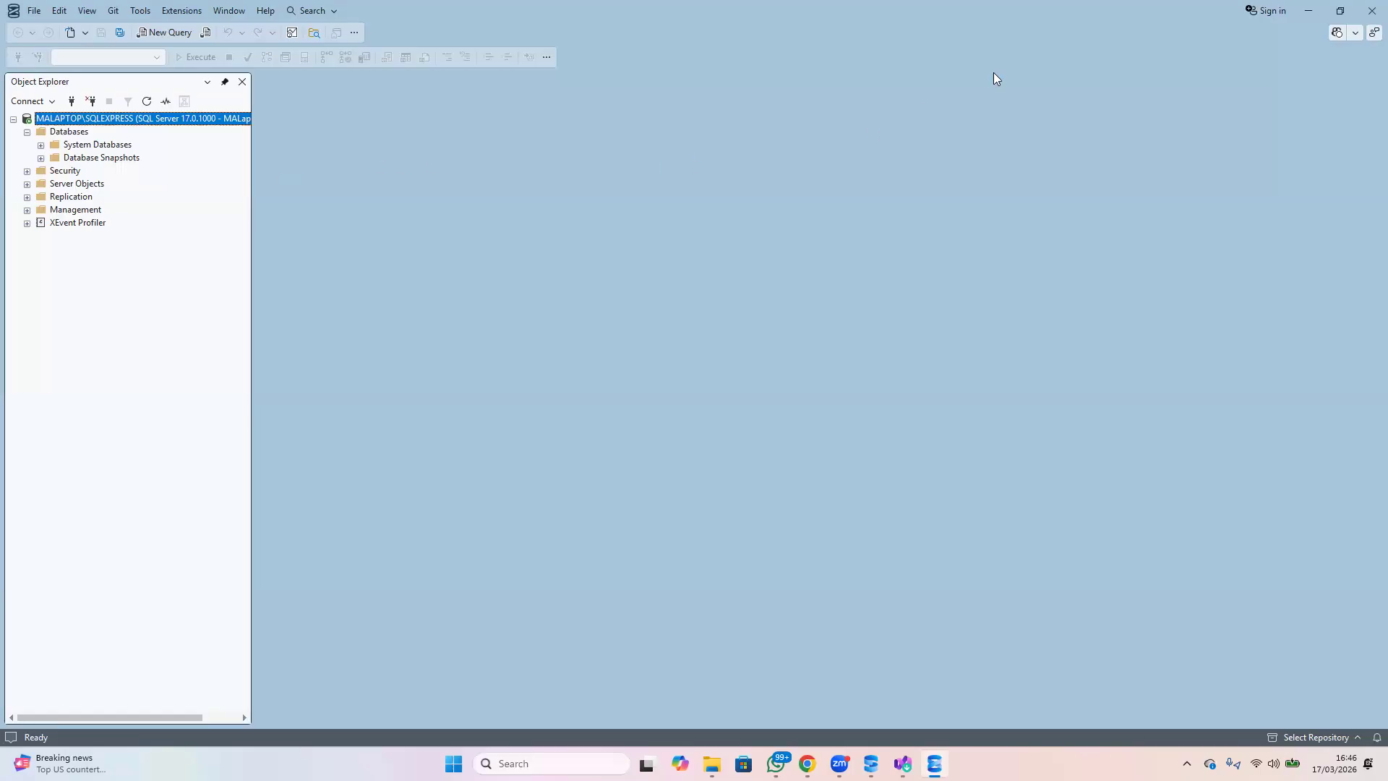
# Switch to Chrome, search for "adventureworks database download" in a new tab and open the Microsoft Learn AdventureWorks article at its backup file links
pyautogui.click(1307, 11)
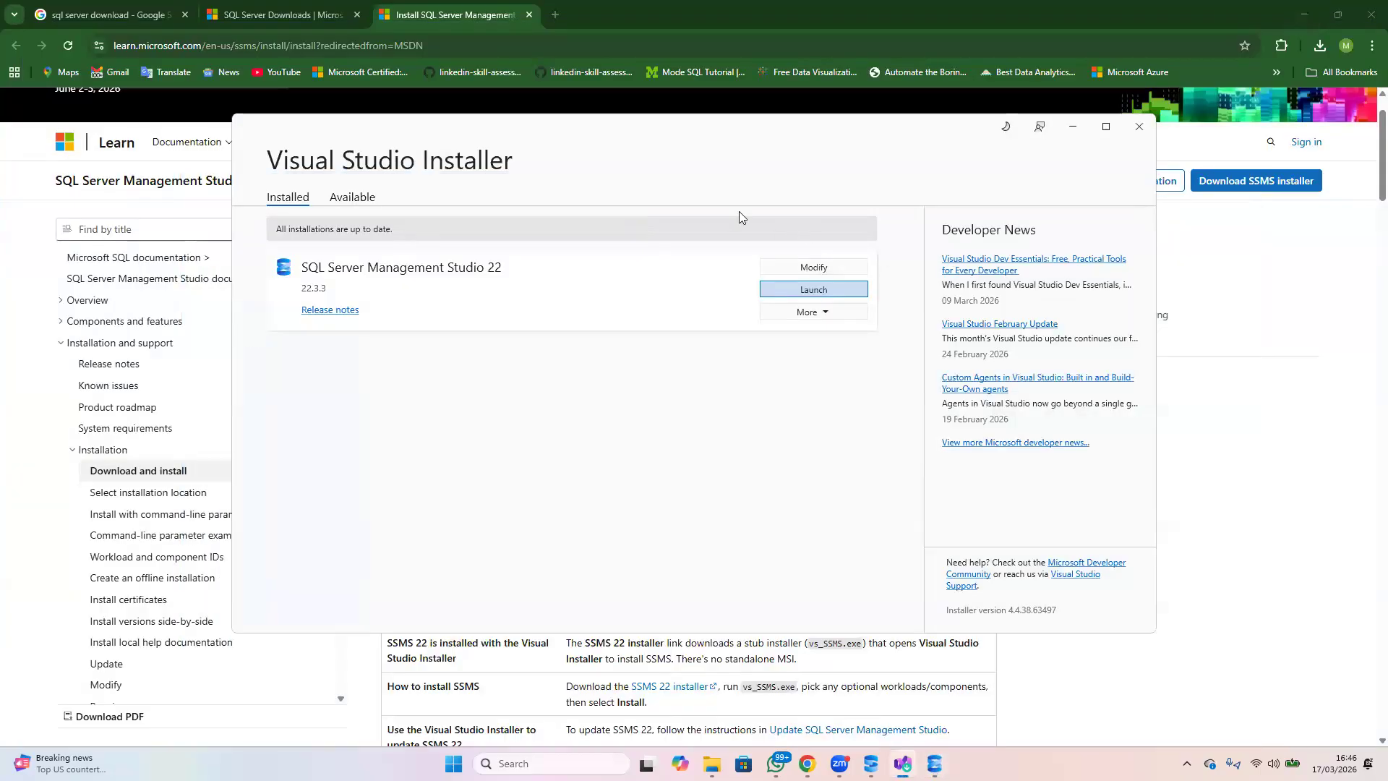
pyautogui.click(555, 16)
pyautogui.click(527, 49)
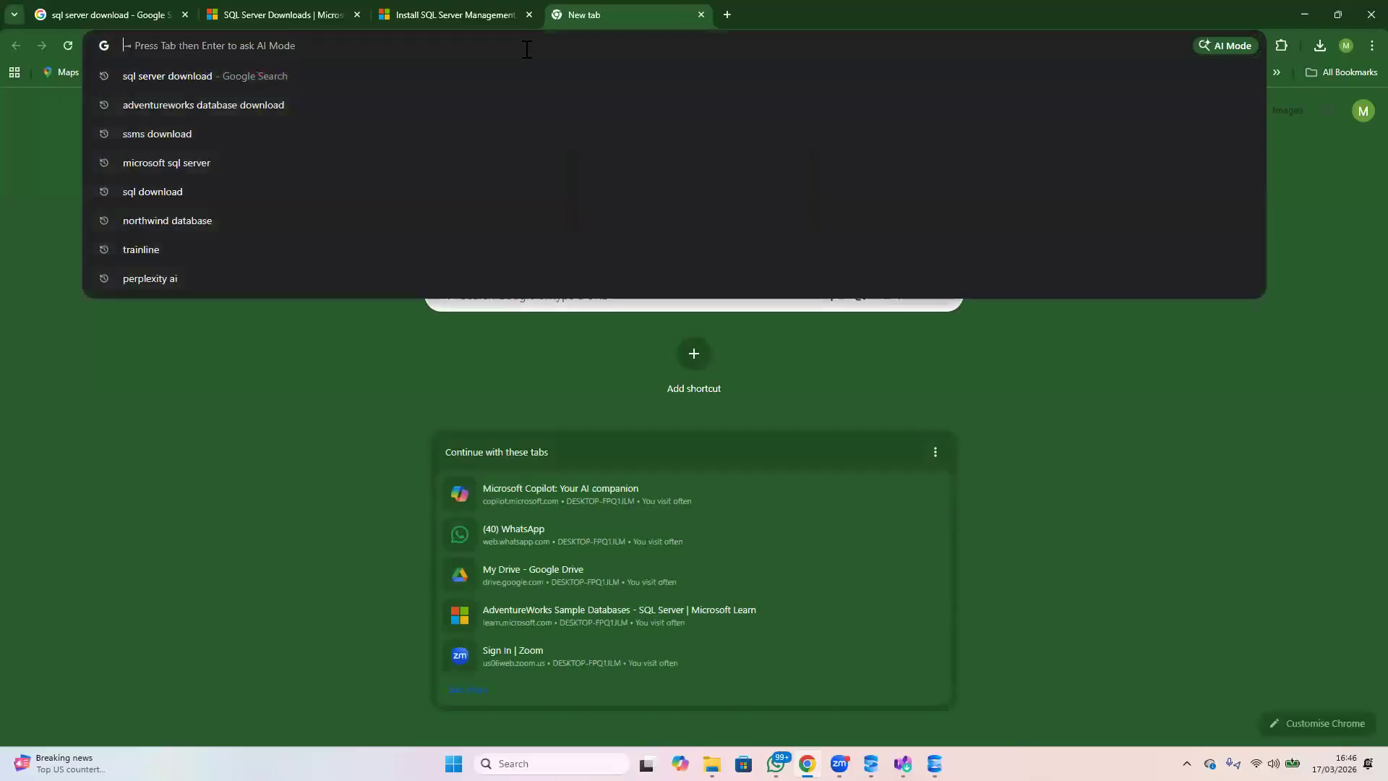
pyautogui.write('ADV')
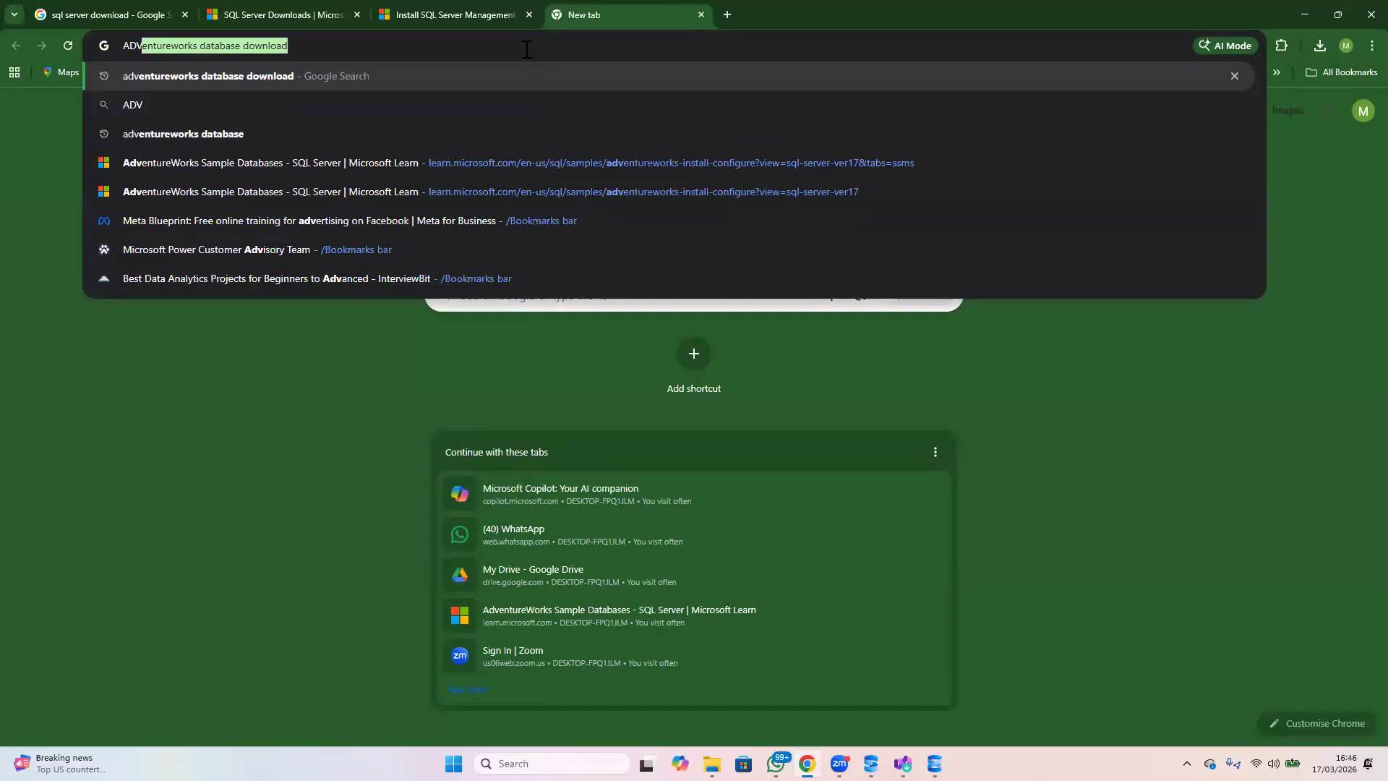
pyautogui.write('ENTUREW')
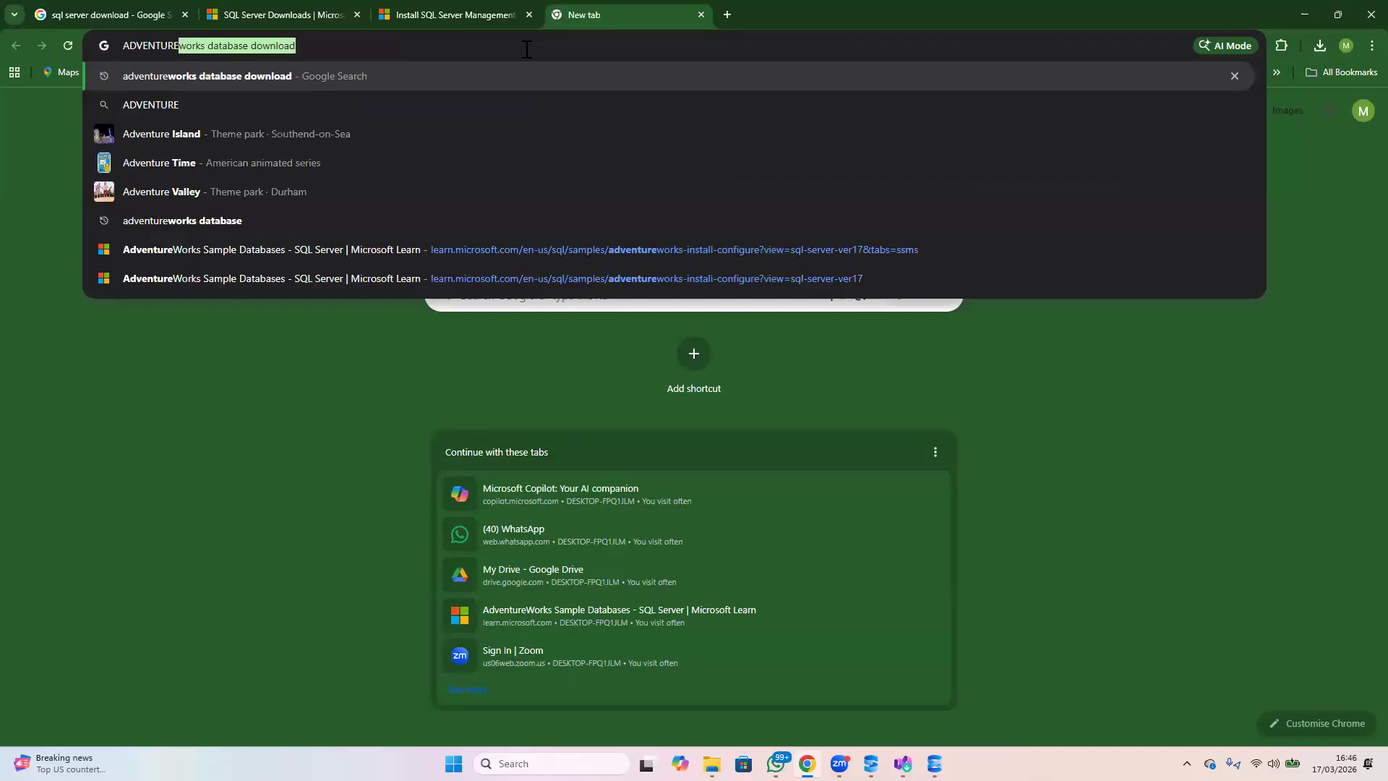
pyautogui.press('End')
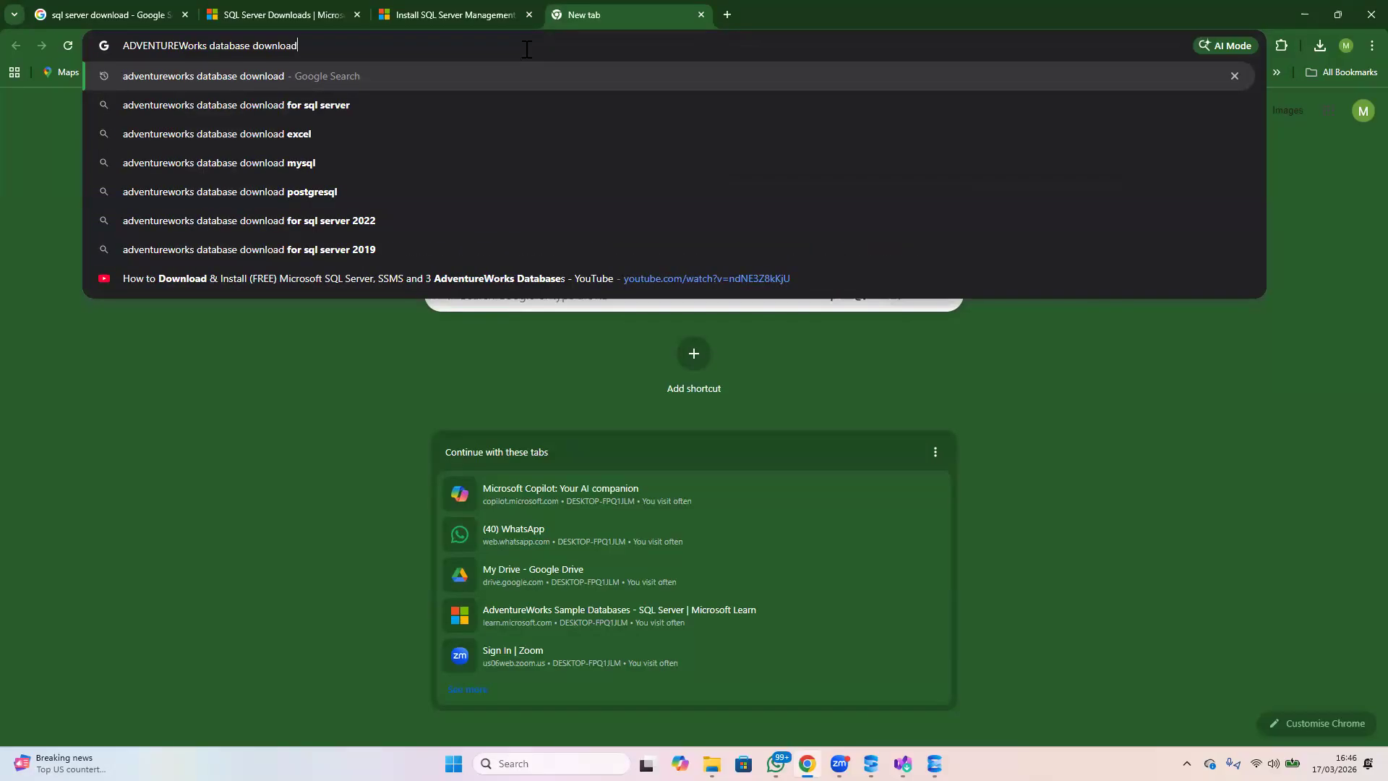
pyautogui.press('Return')
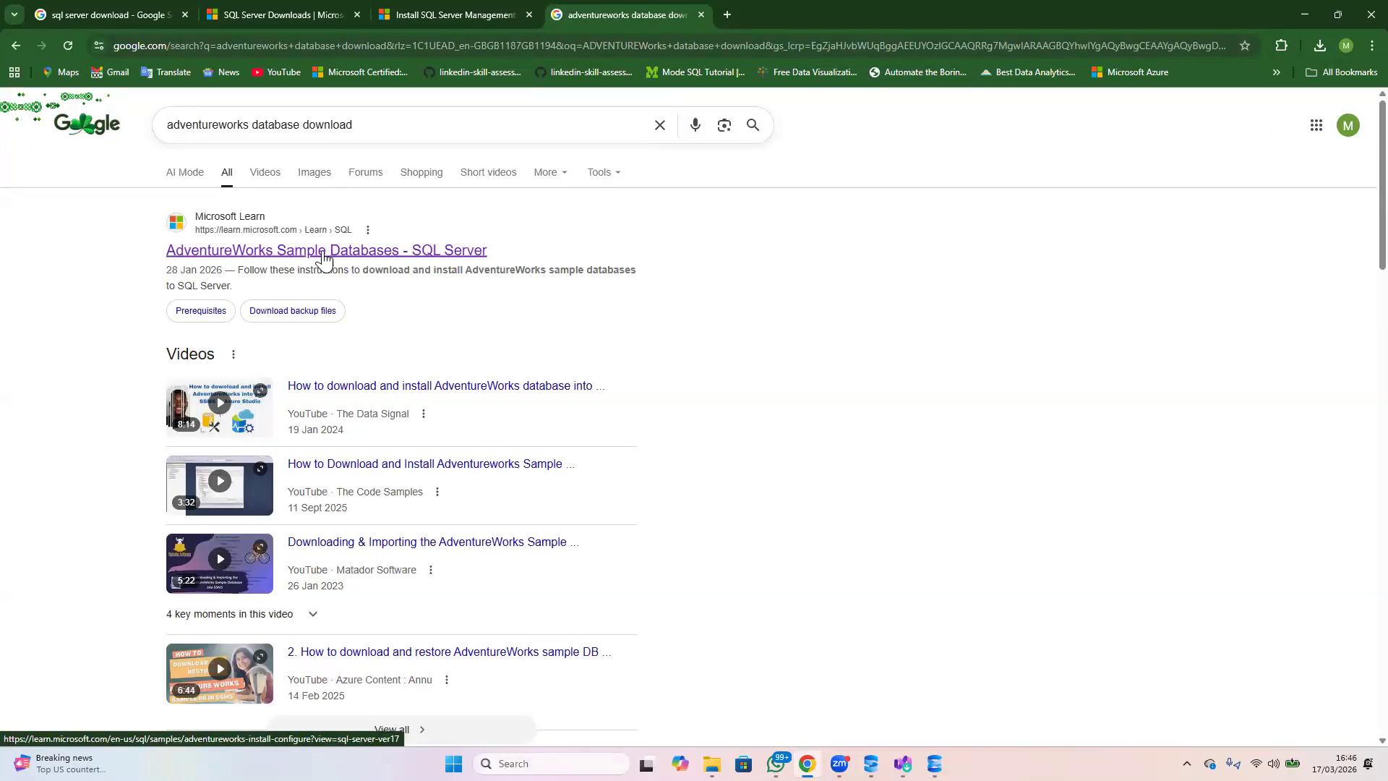
pyautogui.click(322, 253)
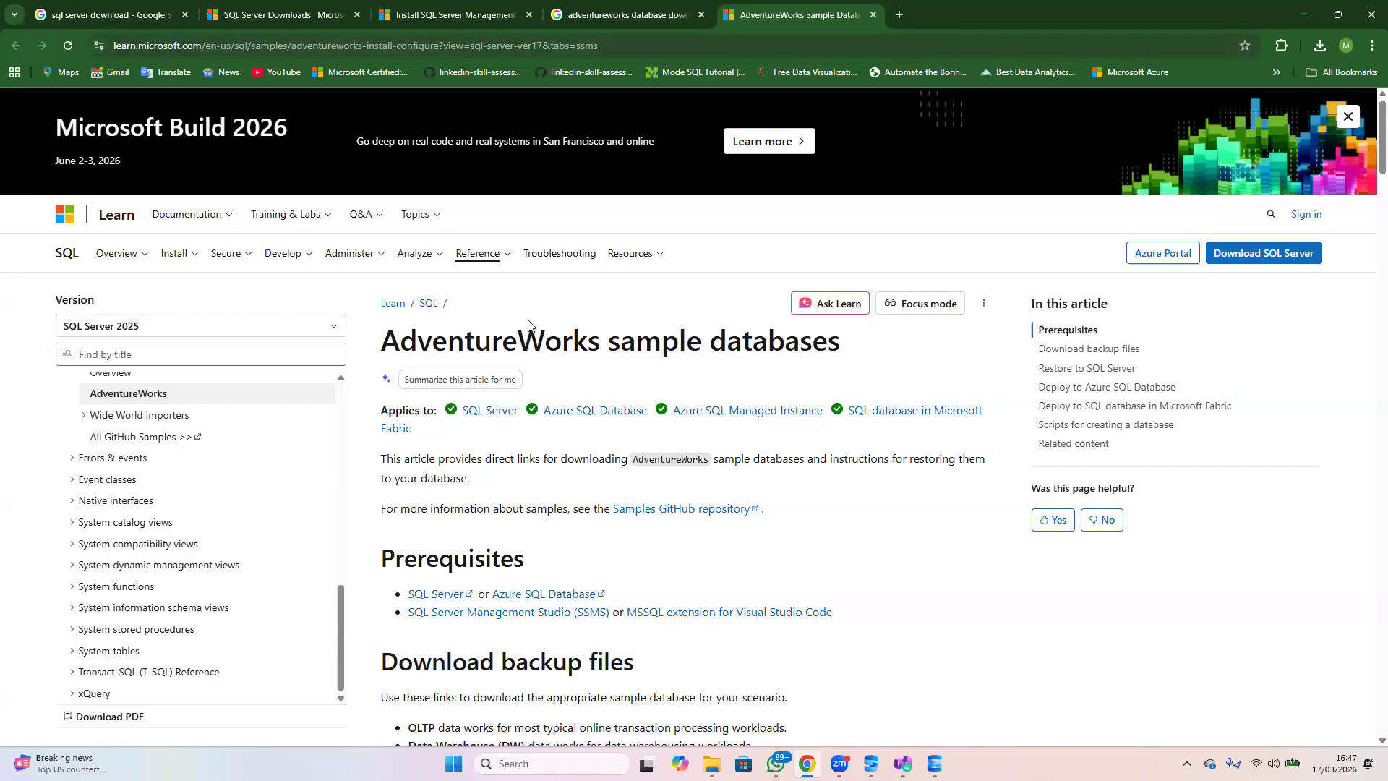
pyautogui.scroll(-1, 599, 322)
pyautogui.scroll(-6, 598, 323)
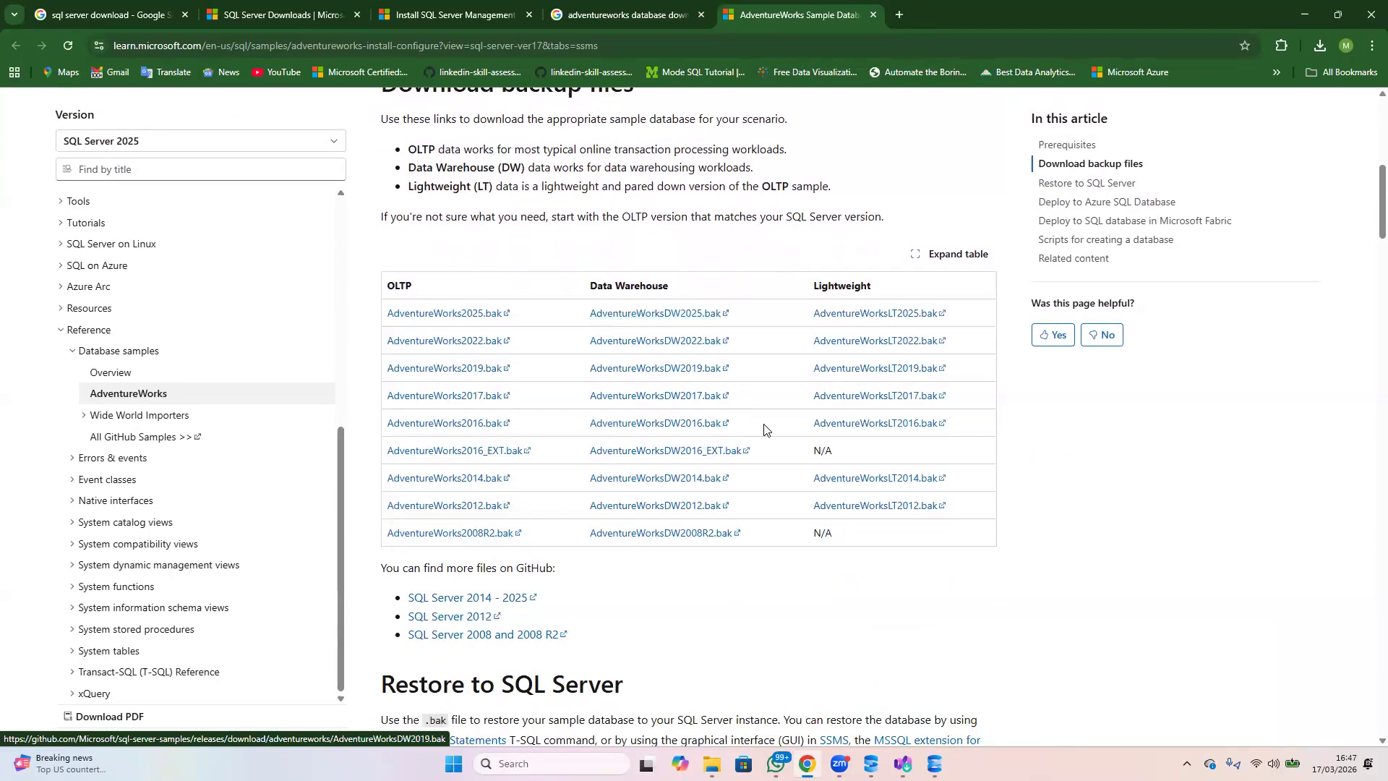
# Download the OLTP backup AdventureWorks2025.bak and save it in the Downloads folder
pyautogui.scroll(1, 819, 465)
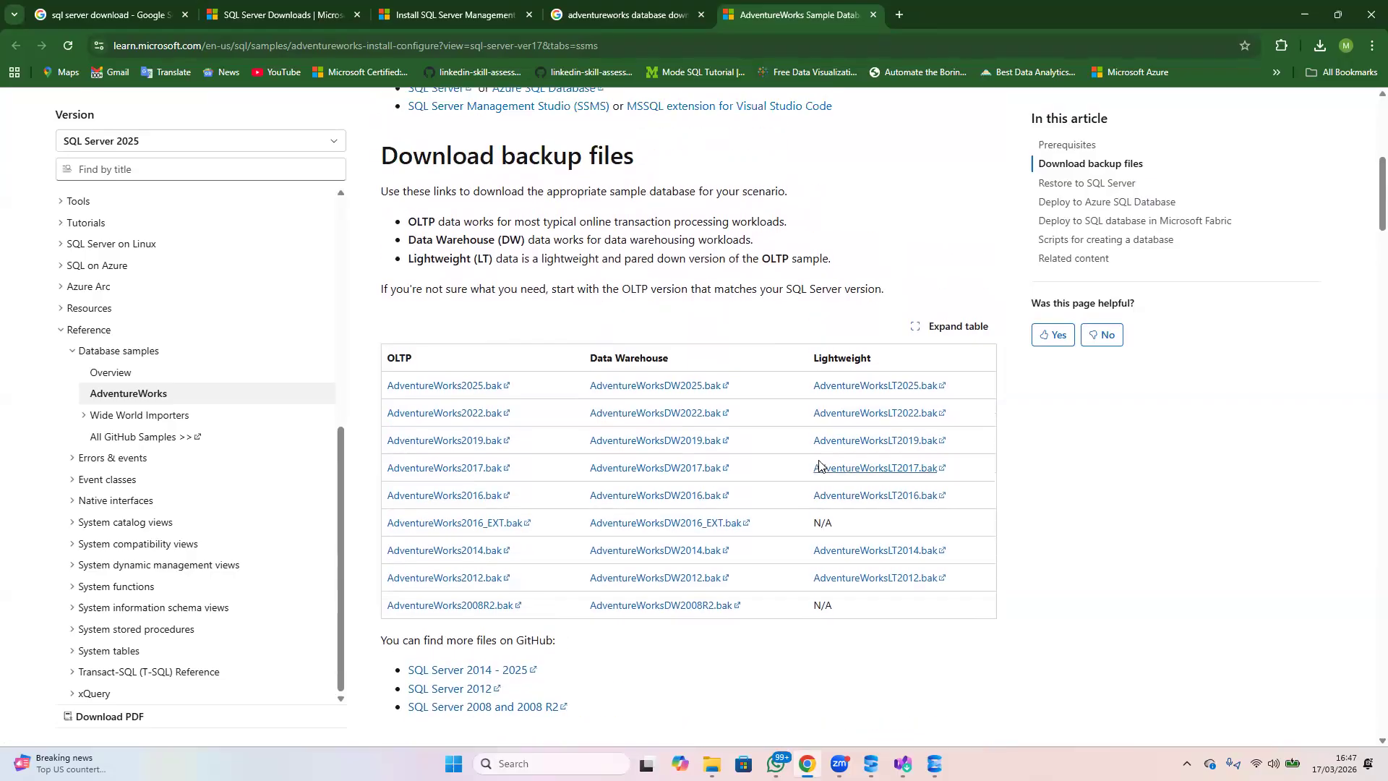
pyautogui.click(446, 392)
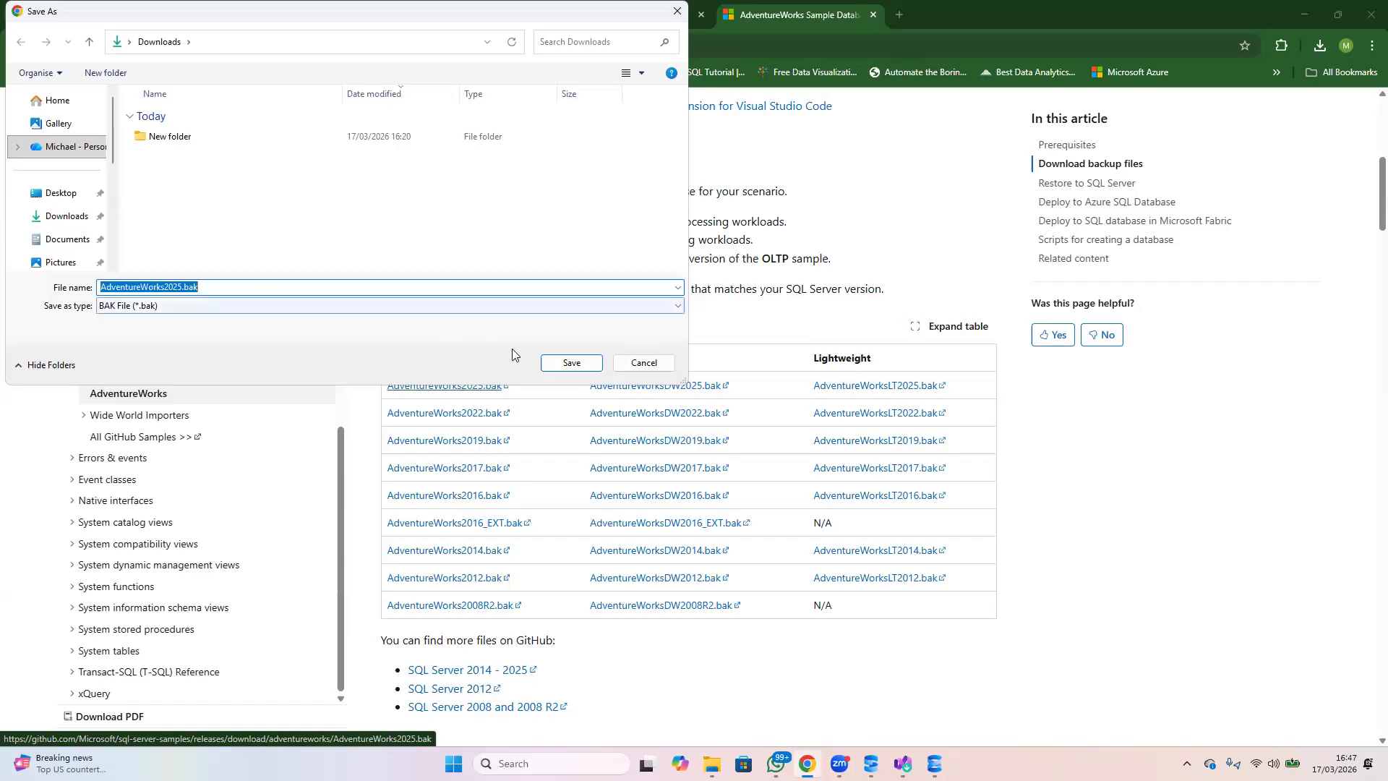
pyautogui.click(569, 366)
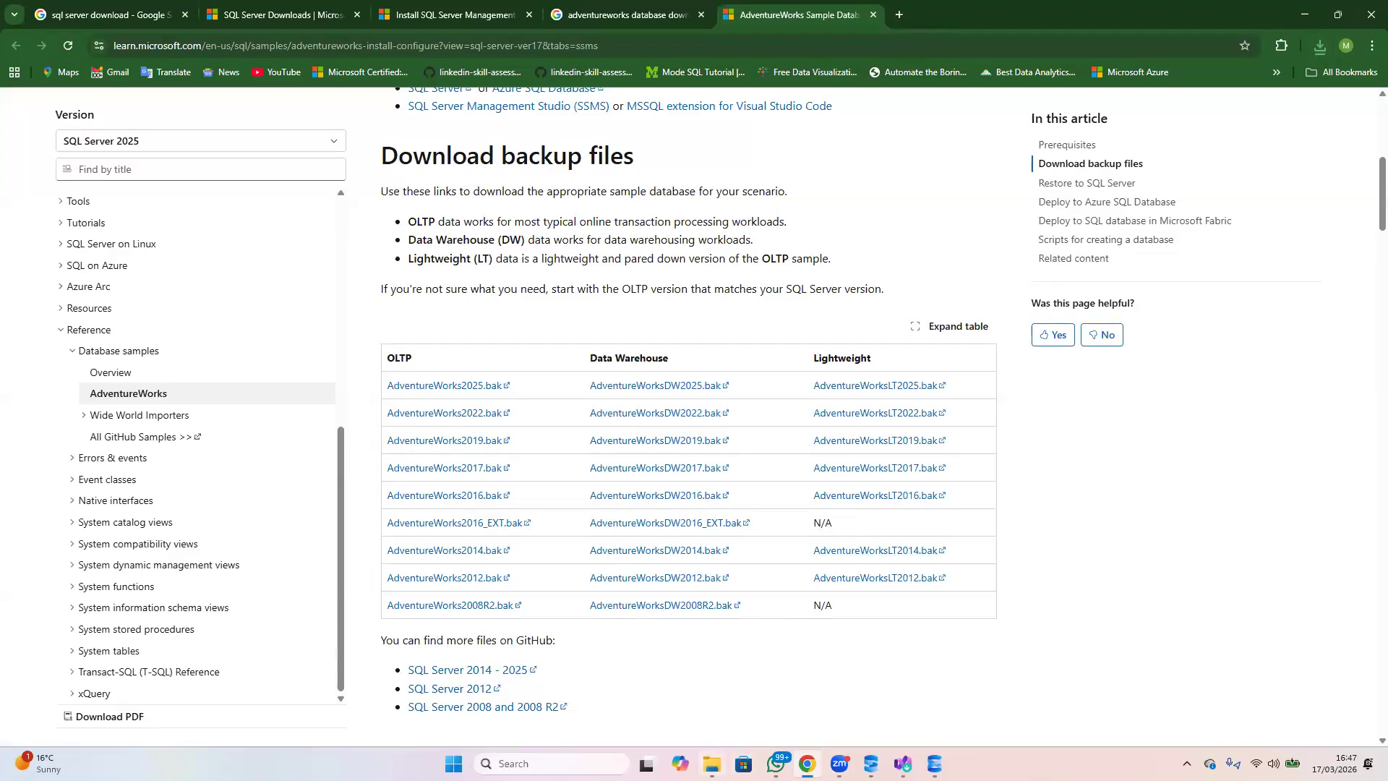
# Switch to SQL Server Management Studio and open a new query window on the connected server
pyautogui.moveTo(935, 764)
pyautogui.click(934, 687)
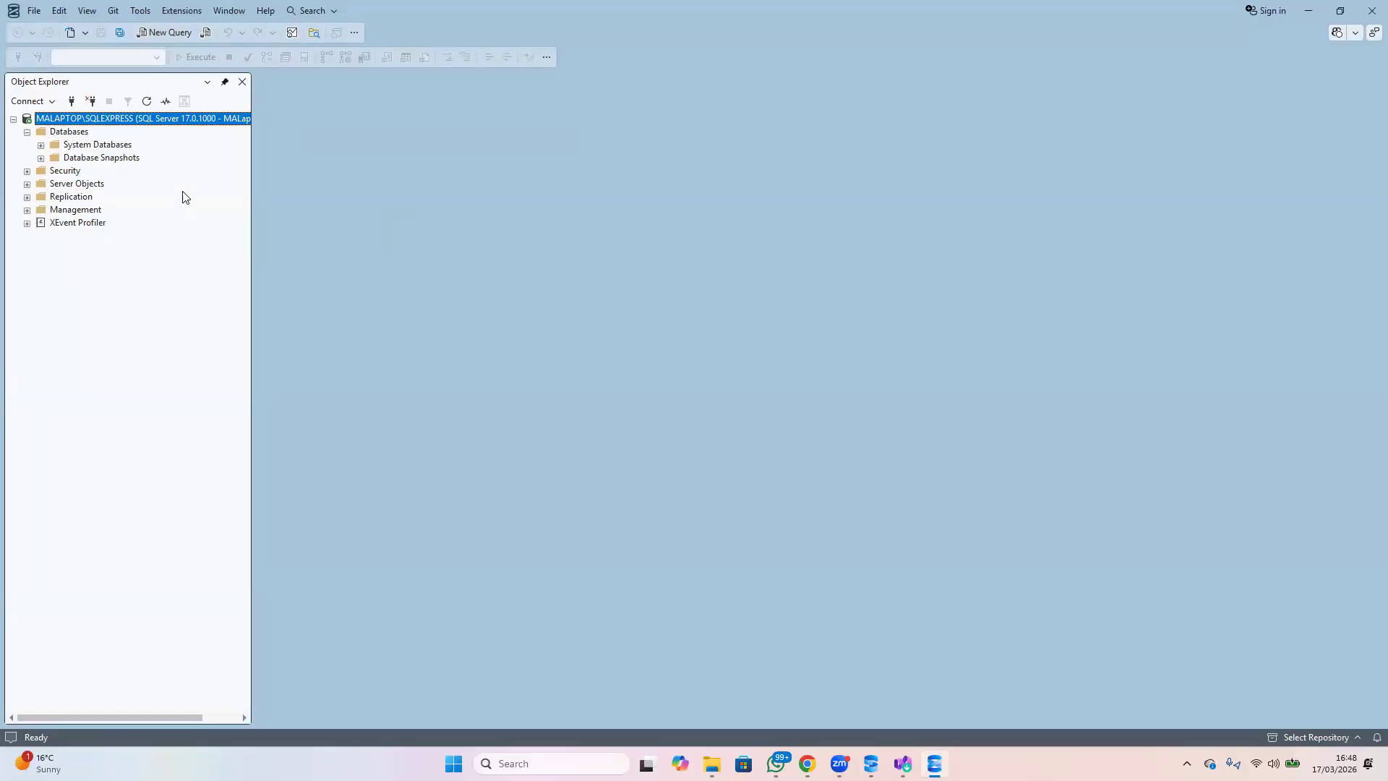
pyautogui.click(161, 32)
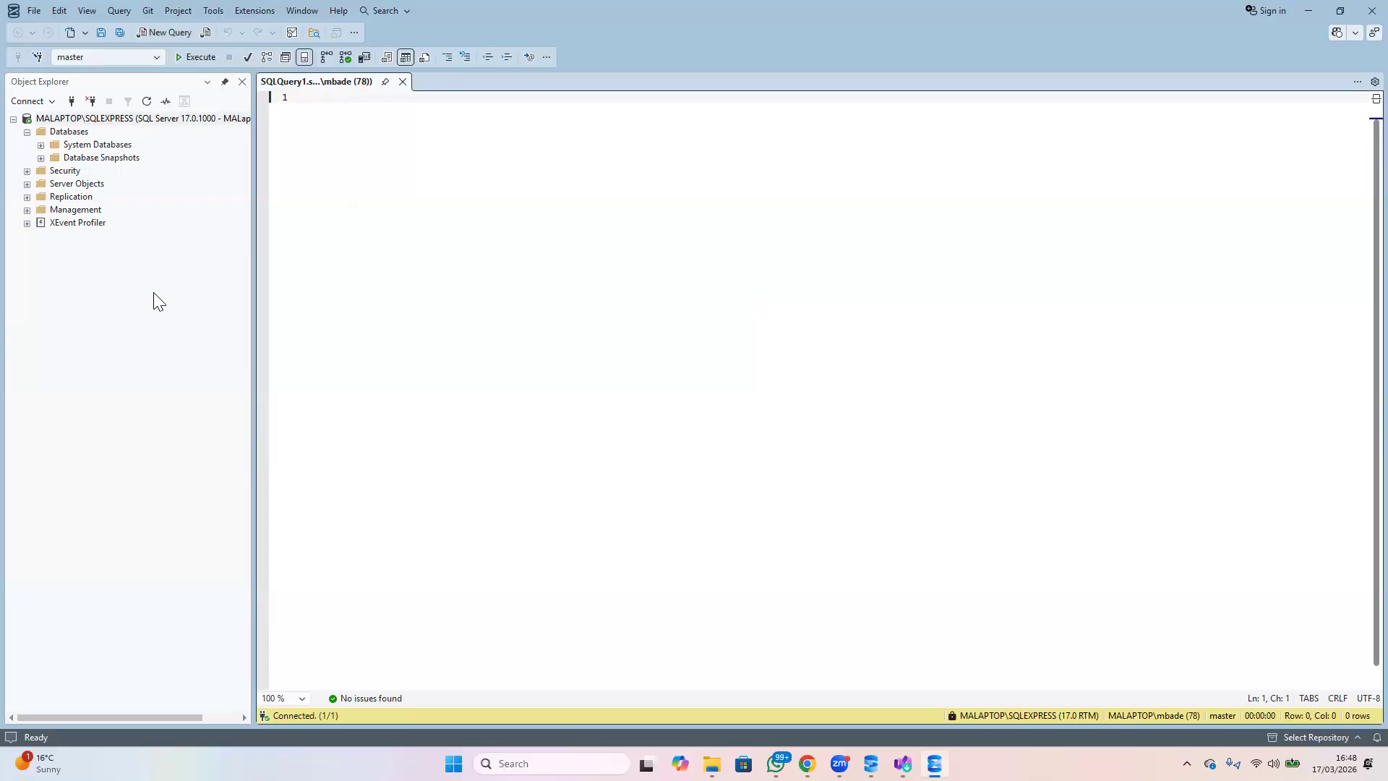
# Start a database restore with a device as the source and open the file browser for adding backup media
pyautogui.rightClick(66, 132)
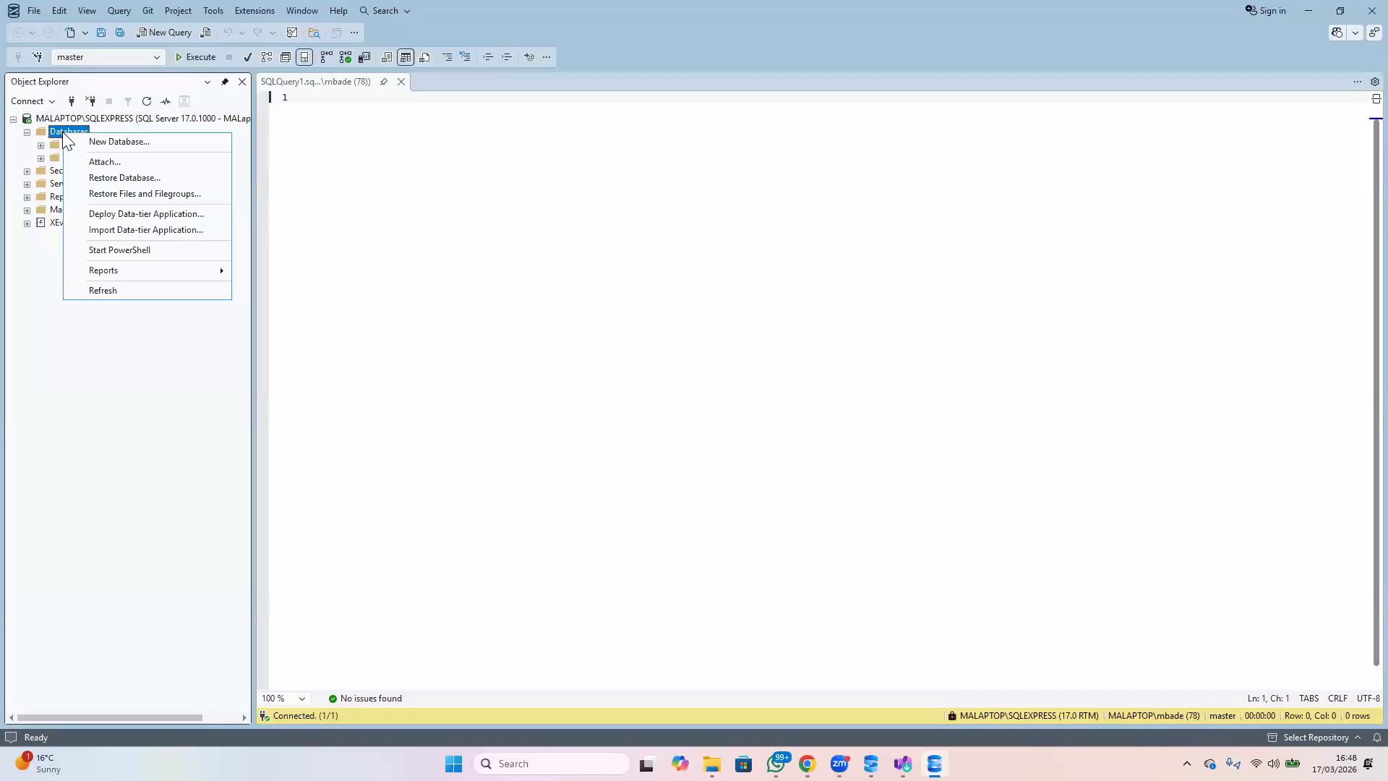
pyautogui.click(155, 177)
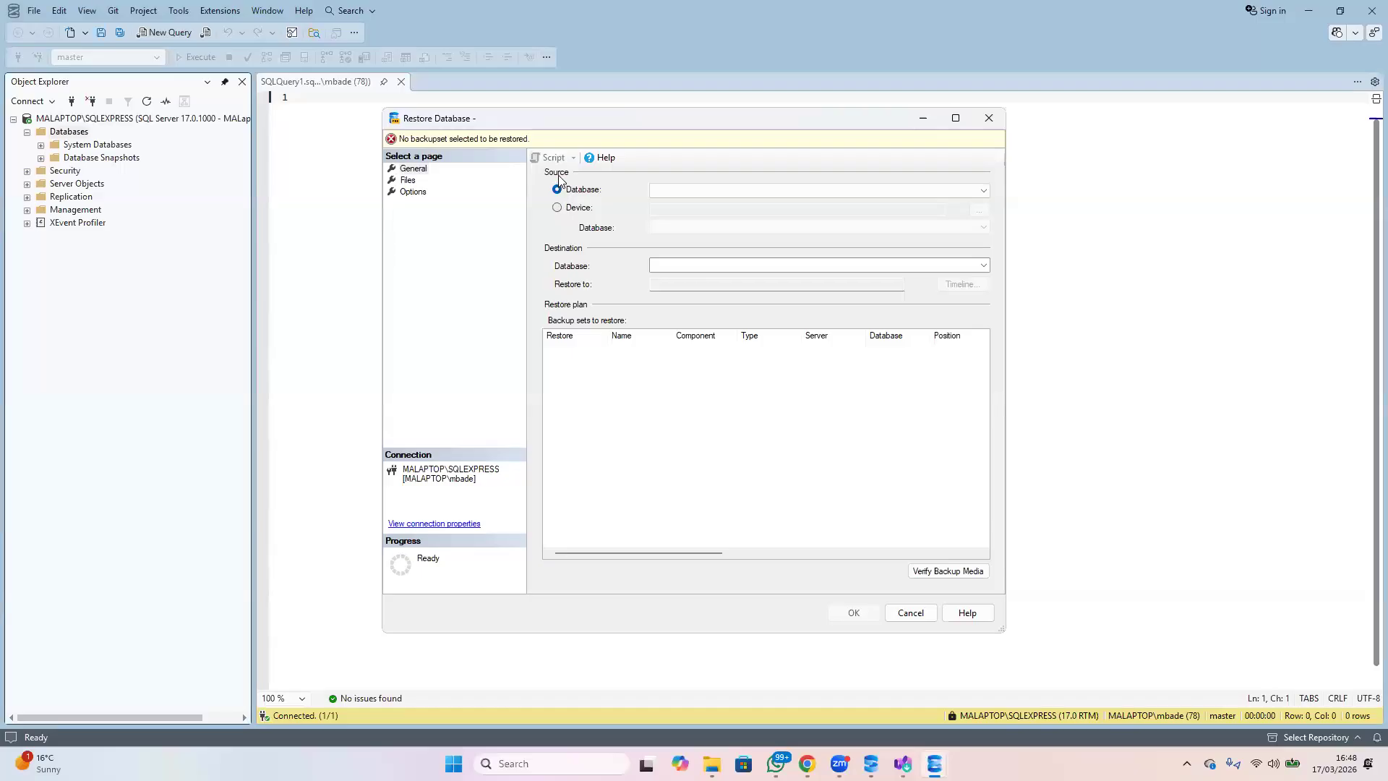
pyautogui.click(557, 210)
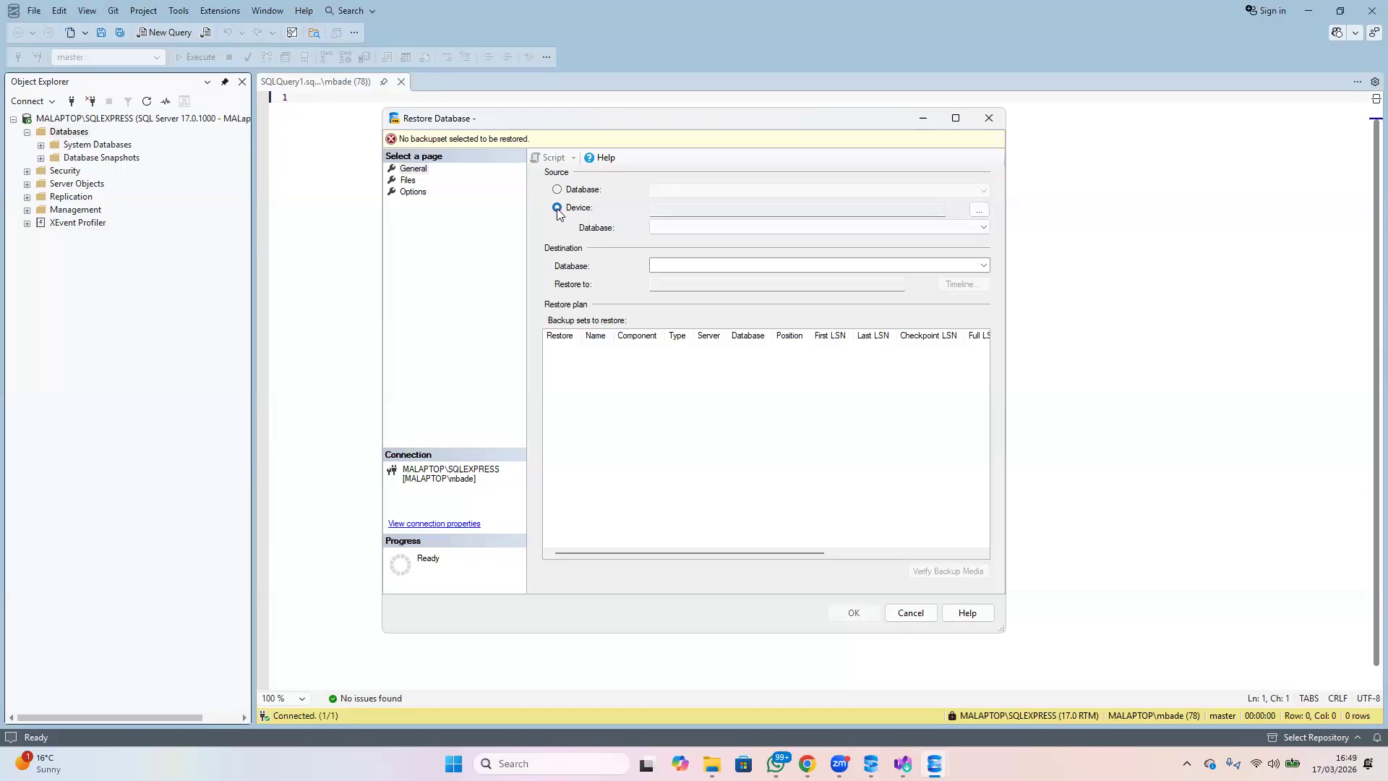
pyautogui.click(980, 214)
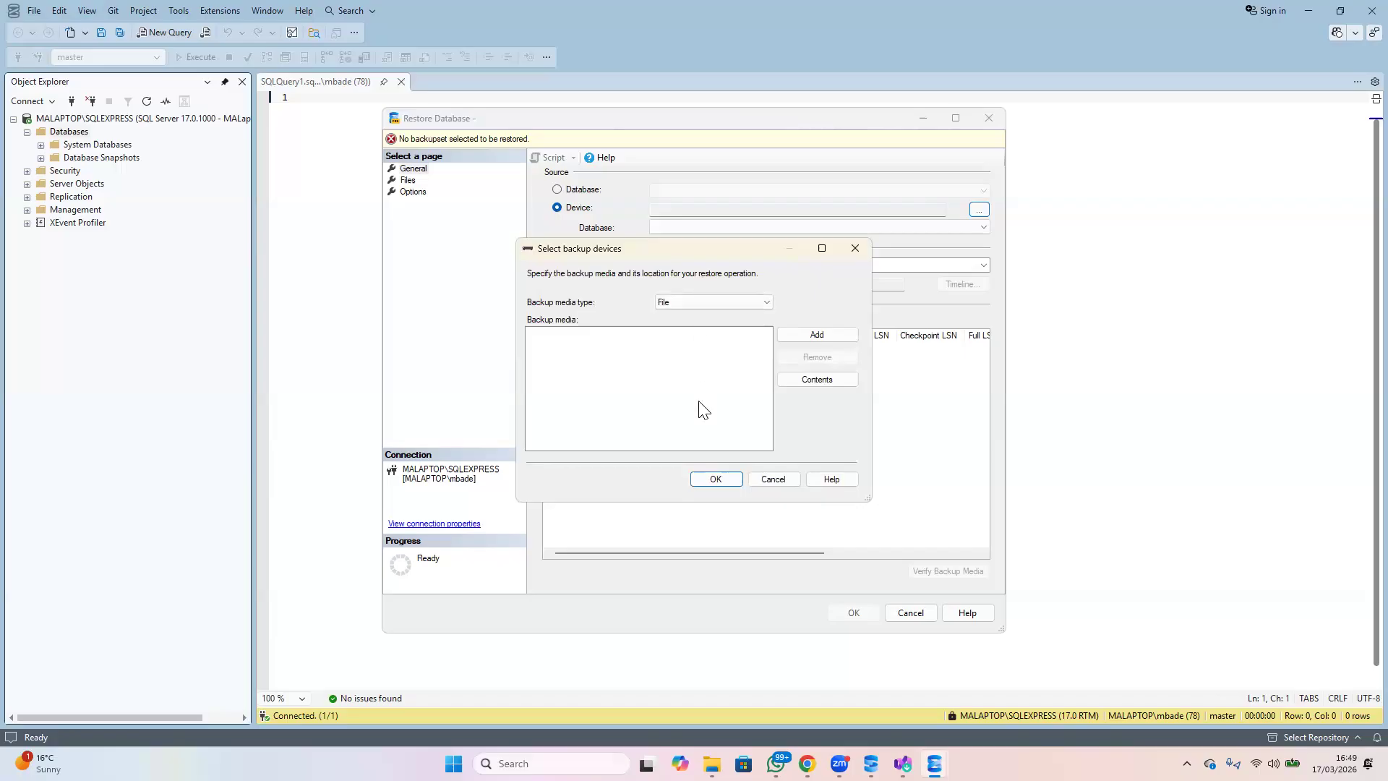
pyautogui.click(817, 335)
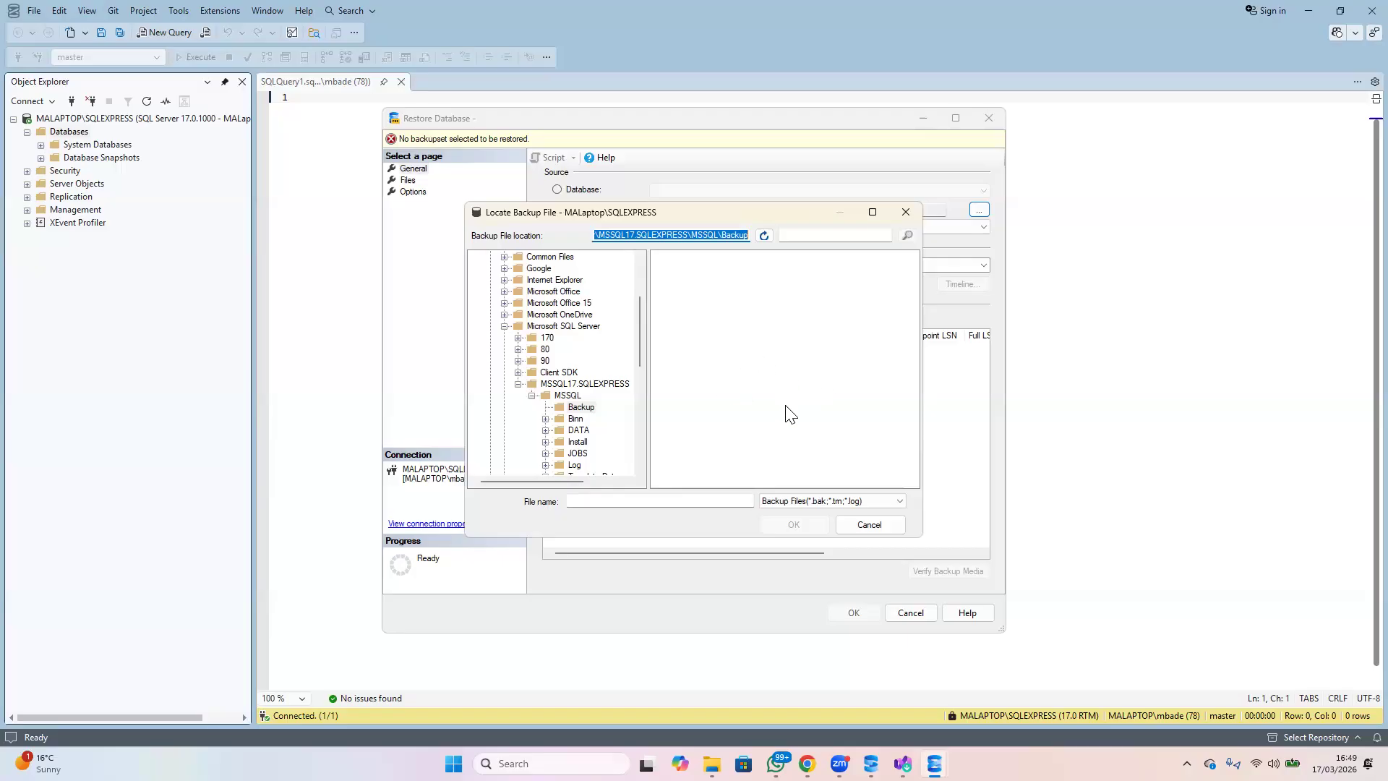
# Copy the backup file location, open C:\Program Files\Microsoft SQL Server\MSSQL17.SQLEXPRESS\MSSQL\Backup in a new File Explorer tab and grant access to the folder
pyautogui.click(690, 236)
pyautogui.doubleClick(690, 236)
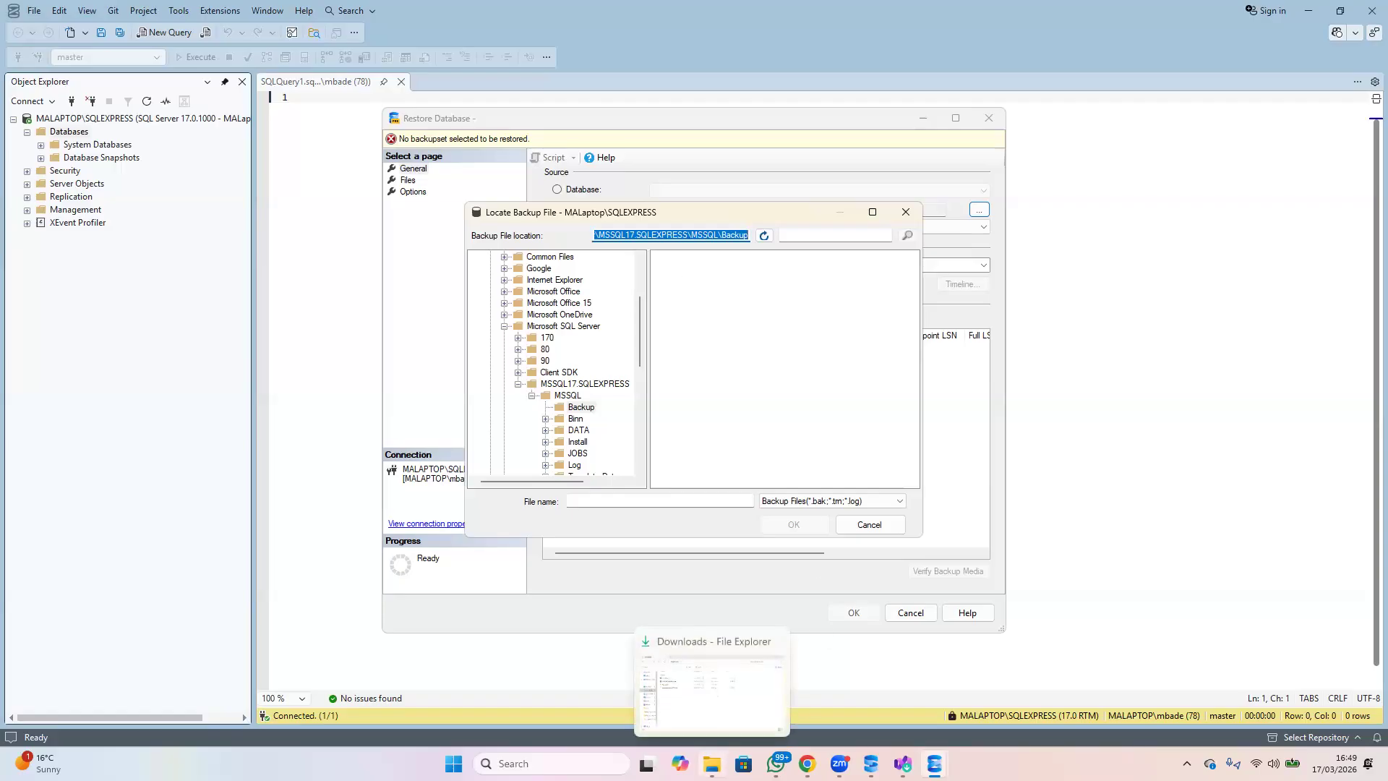
pyautogui.click(712, 763)
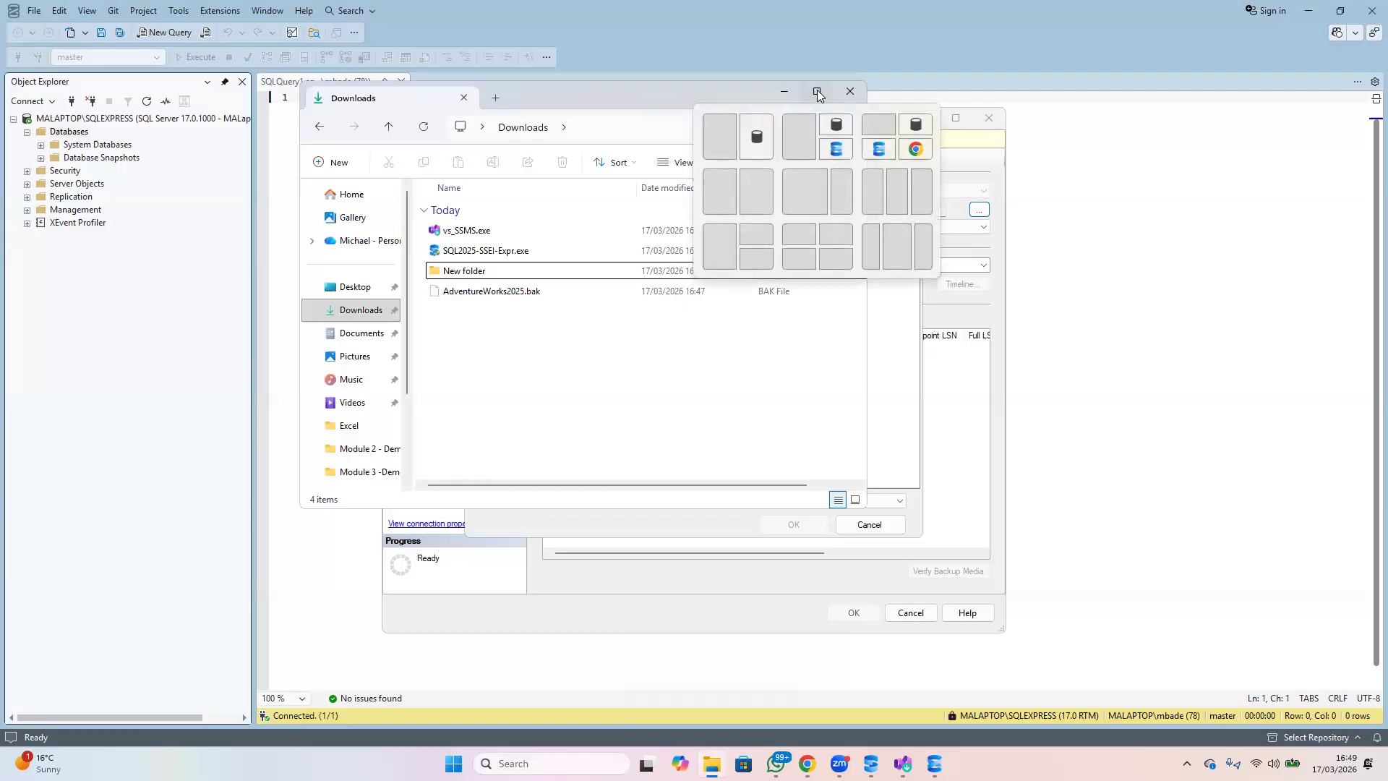
pyautogui.click(816, 92)
pyautogui.click(195, 16)
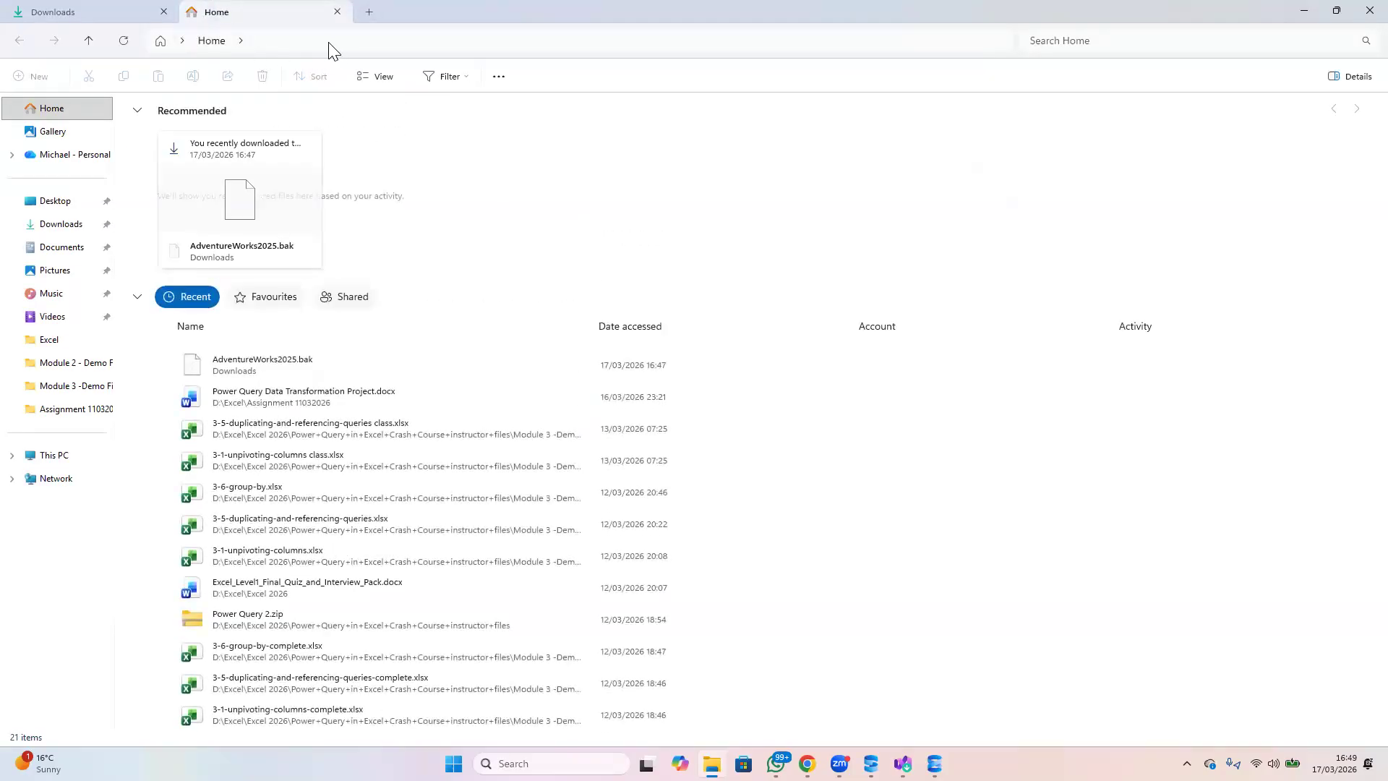
pyautogui.click(307, 42)
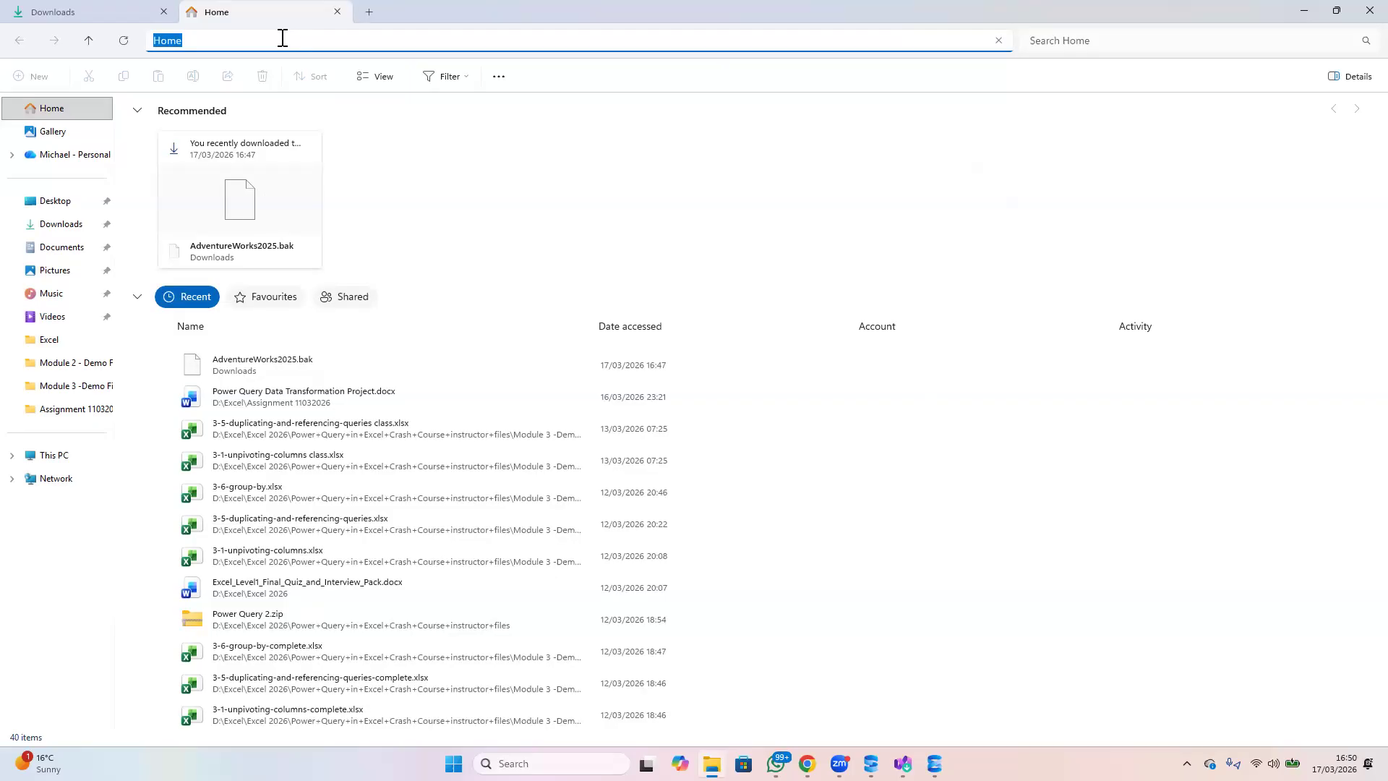
pyautogui.write('C:\\Program Files\\Microsoft SQL Server\\MSSQL17.SQLEXPRESS\\MSSQL\\Backup')
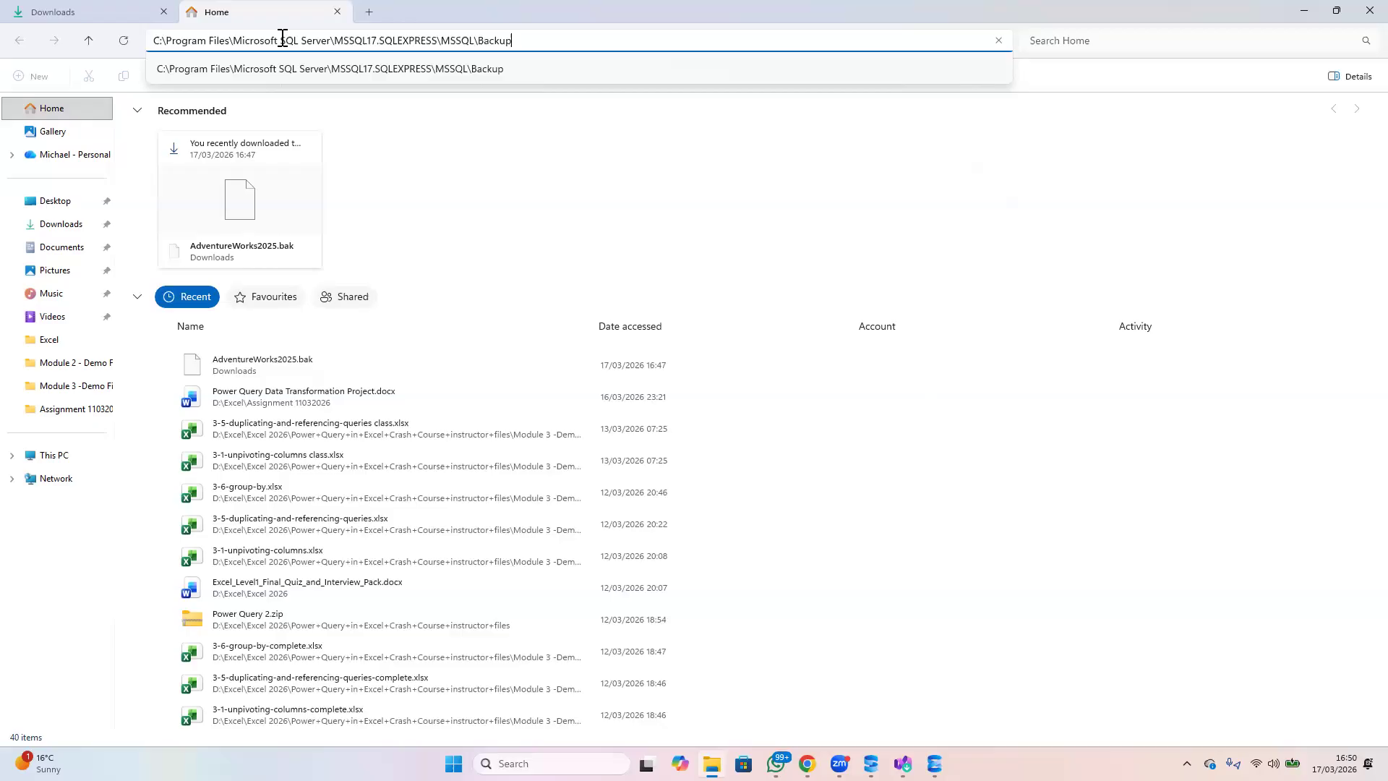
pyautogui.press('Return')
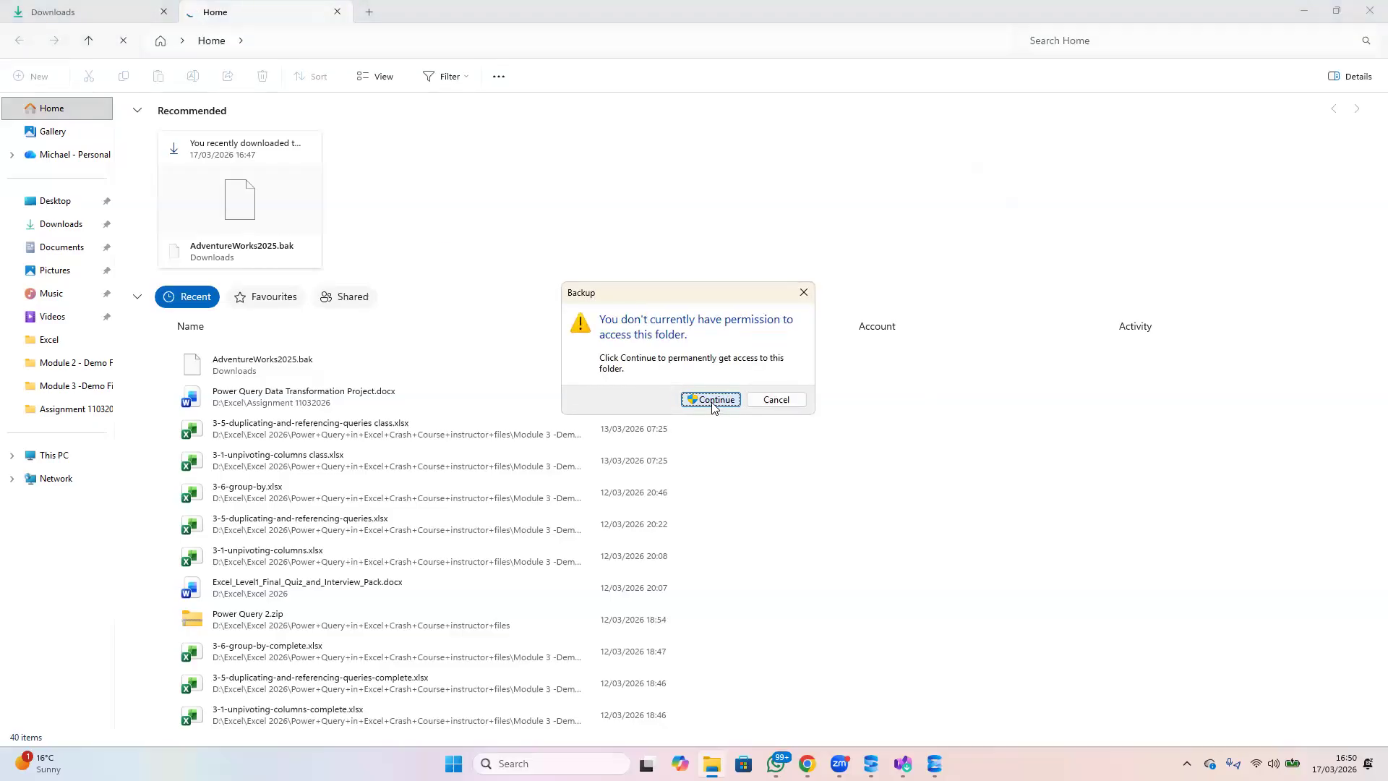
pyautogui.click(712, 399)
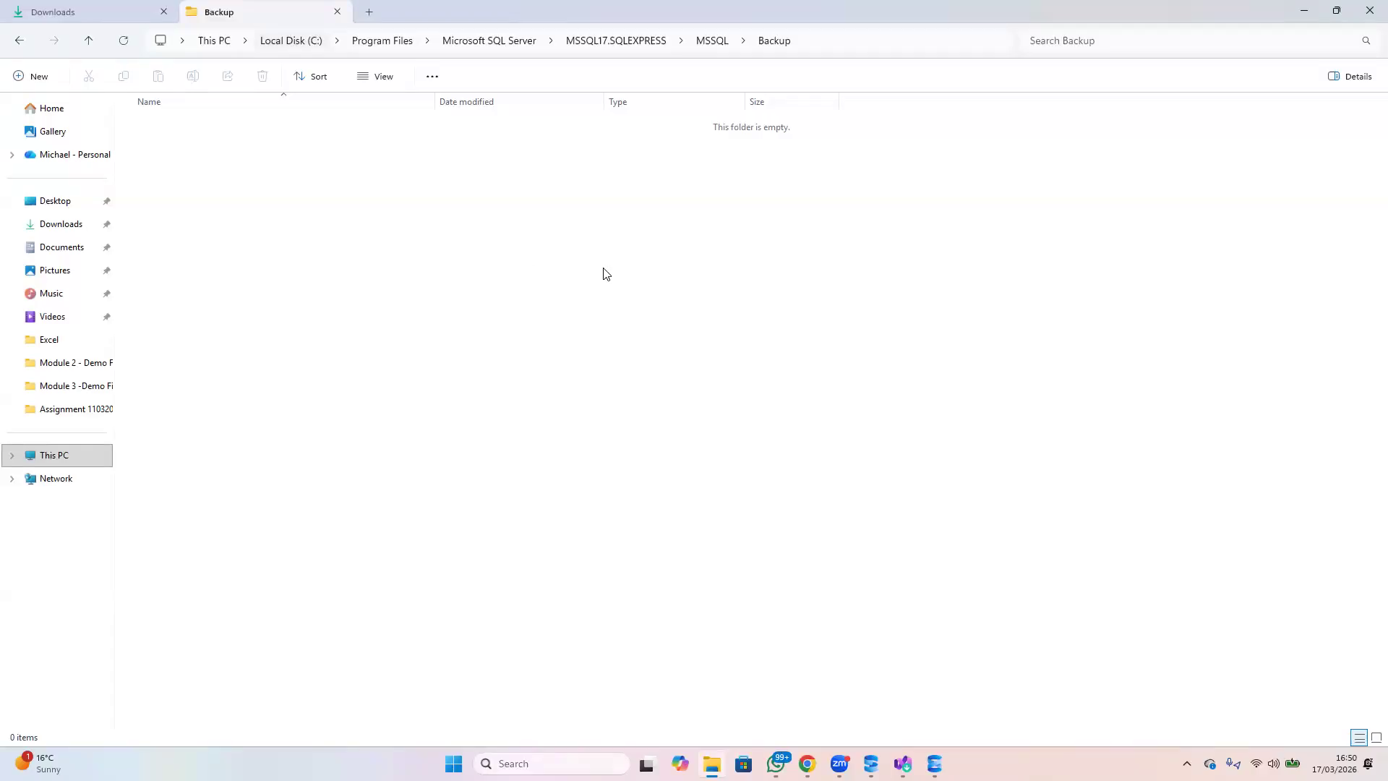
# Copy AdventureWorks2025.bak from the Downloads folder into the SQL Server Backup folder
pyautogui.click(91, 21)
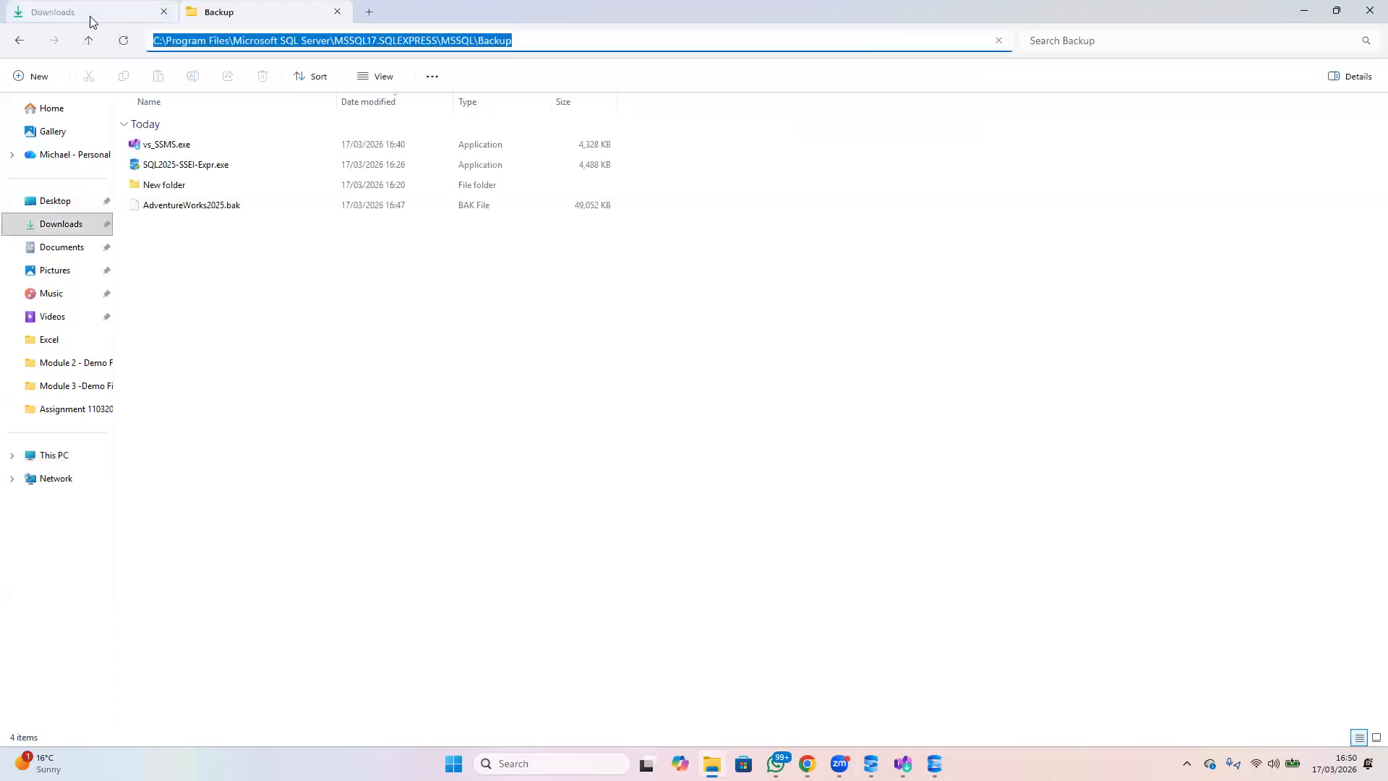
pyautogui.click(179, 207)
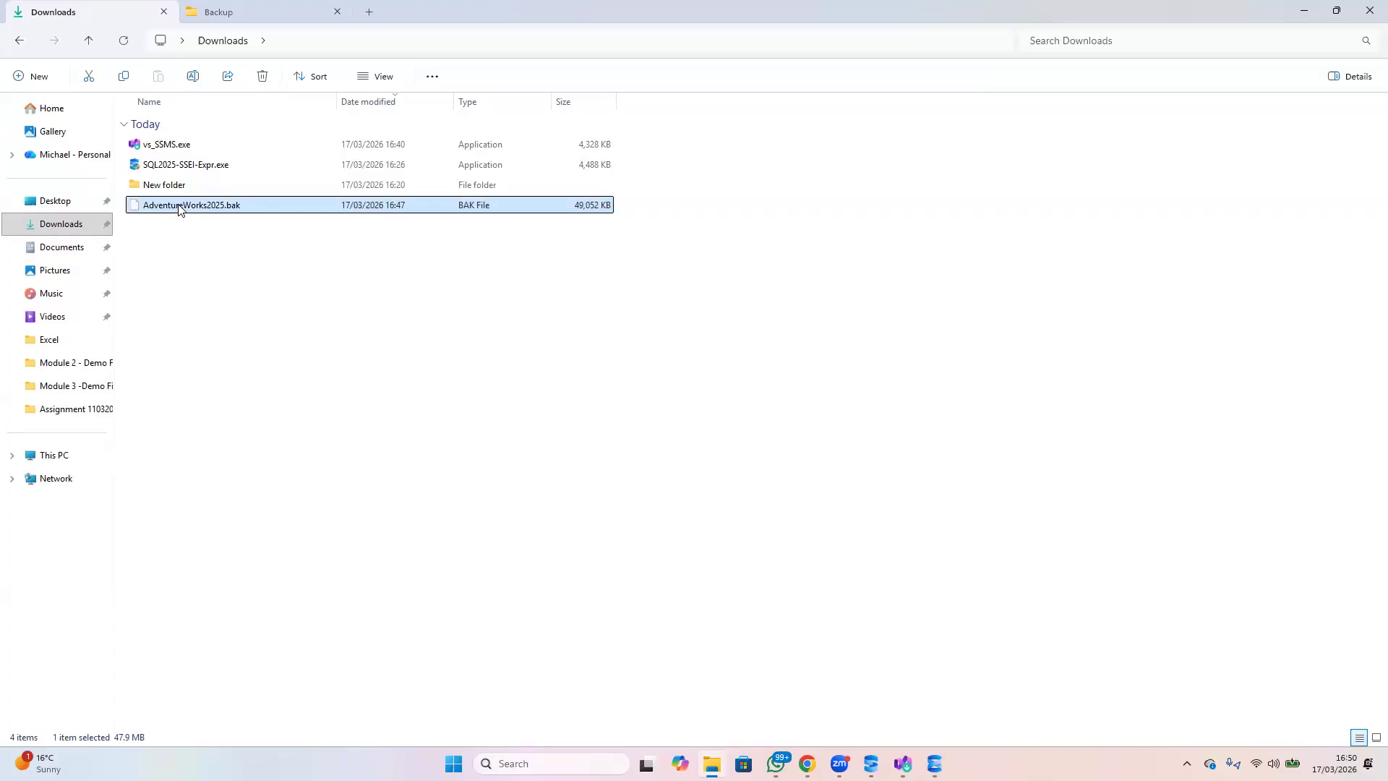
pyautogui.hotkey('ctrl', 'c')
pyautogui.click(233, 13)
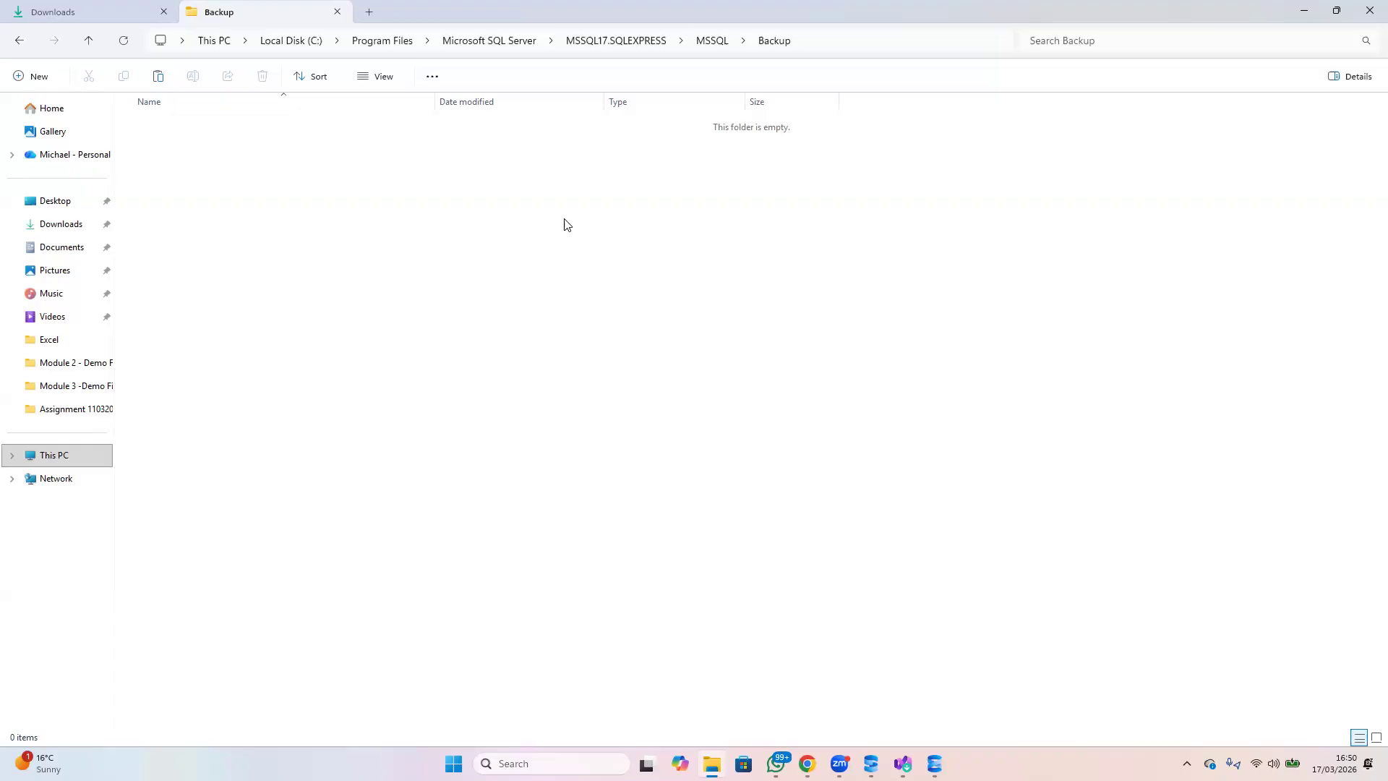
pyautogui.hotkey('ctrl', 'v')
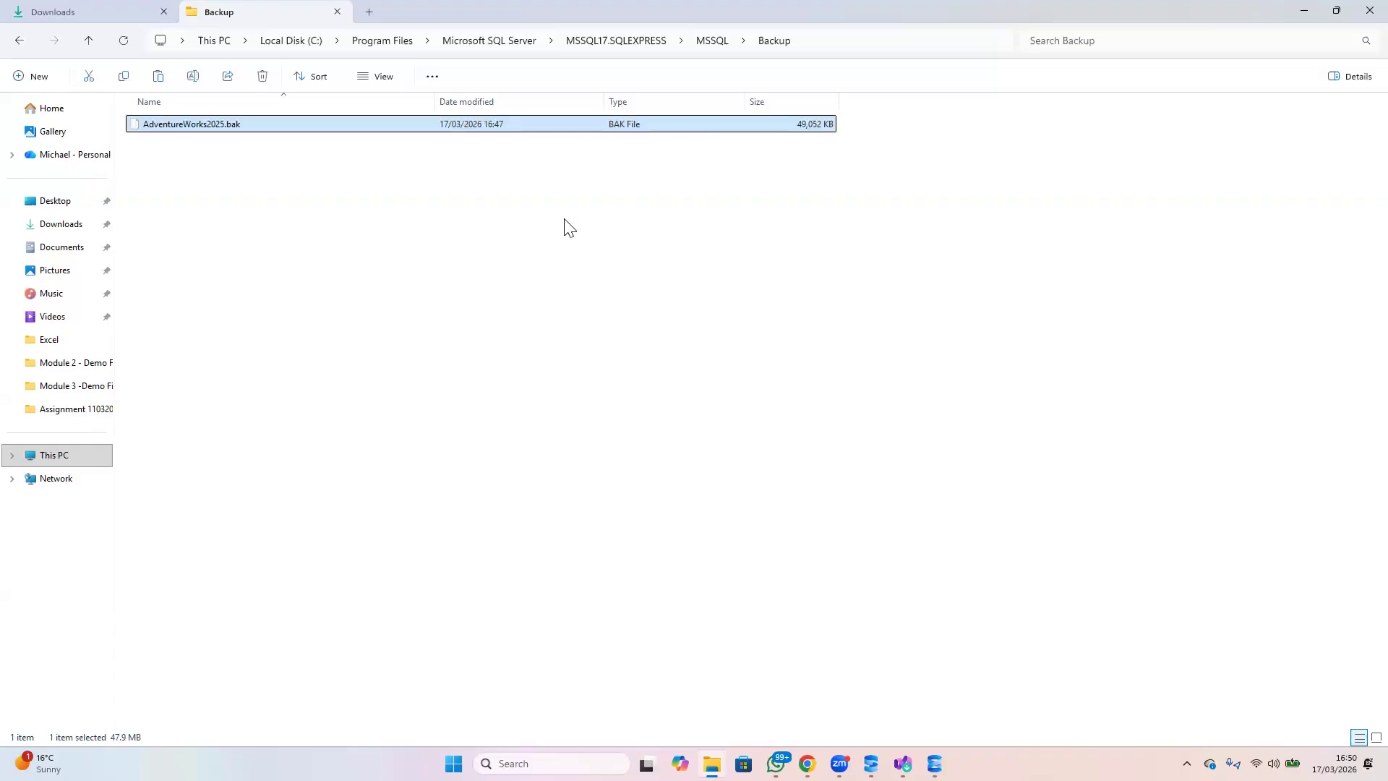
pyautogui.click(603, 250)
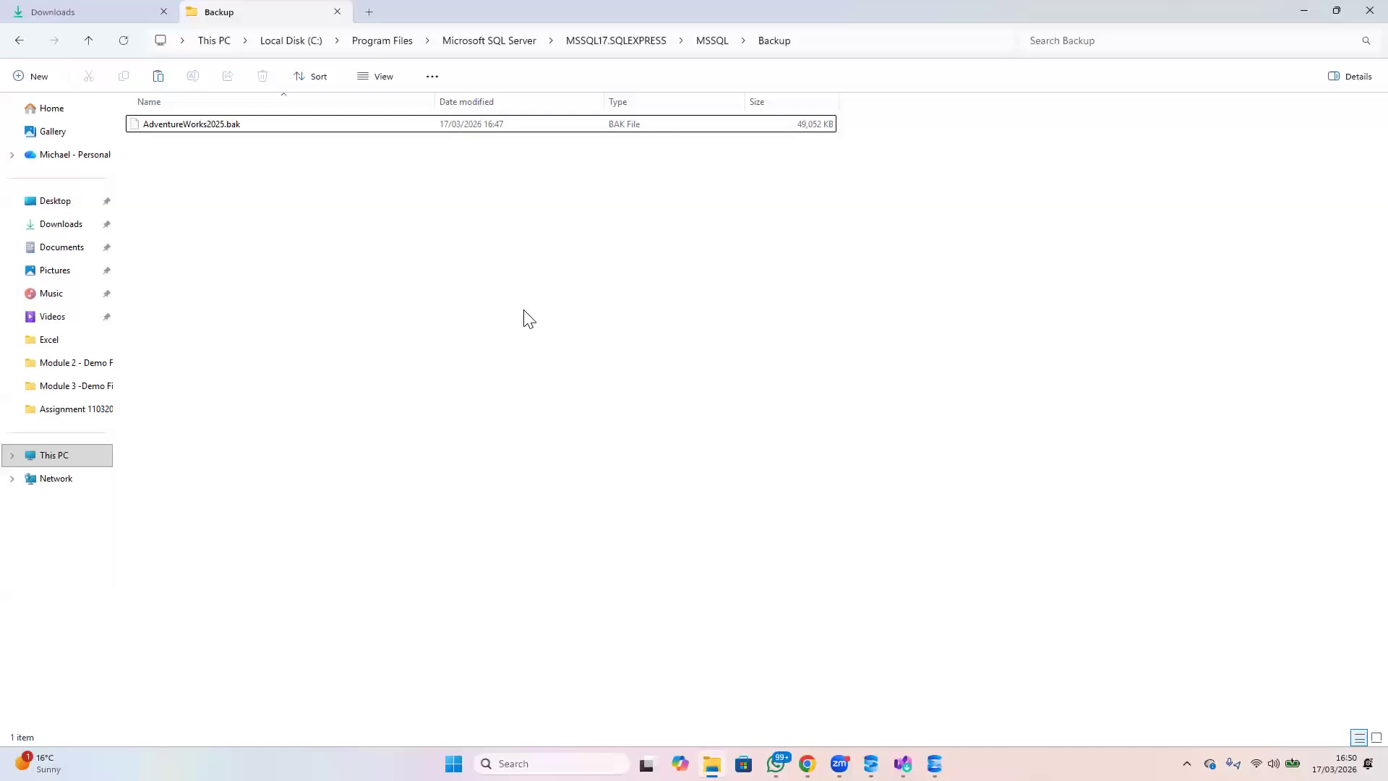
# Return to the Locate Backup File dialog, refresh the Backup folder and add AdventureWorks2025.bak as backup media
pyautogui.moveTo(934, 763)
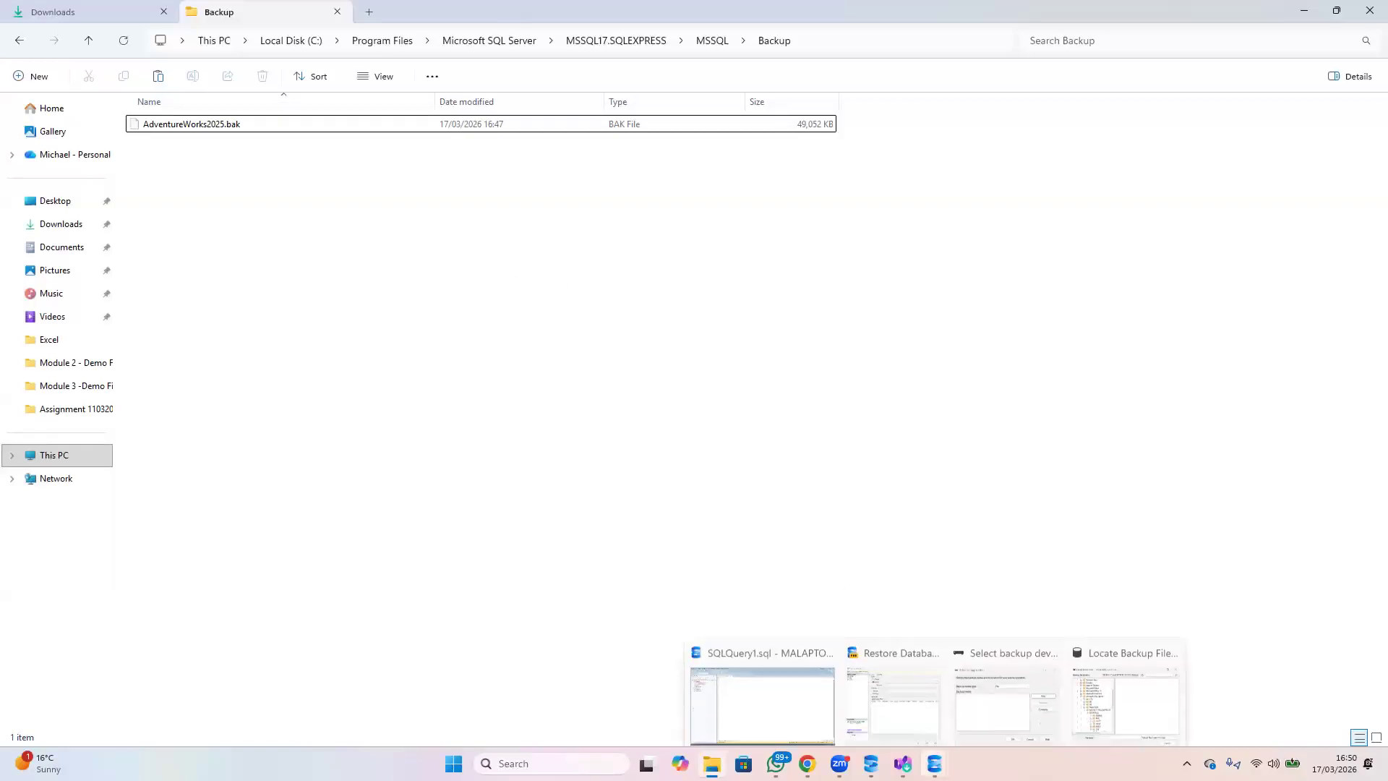
pyautogui.click(1095, 692)
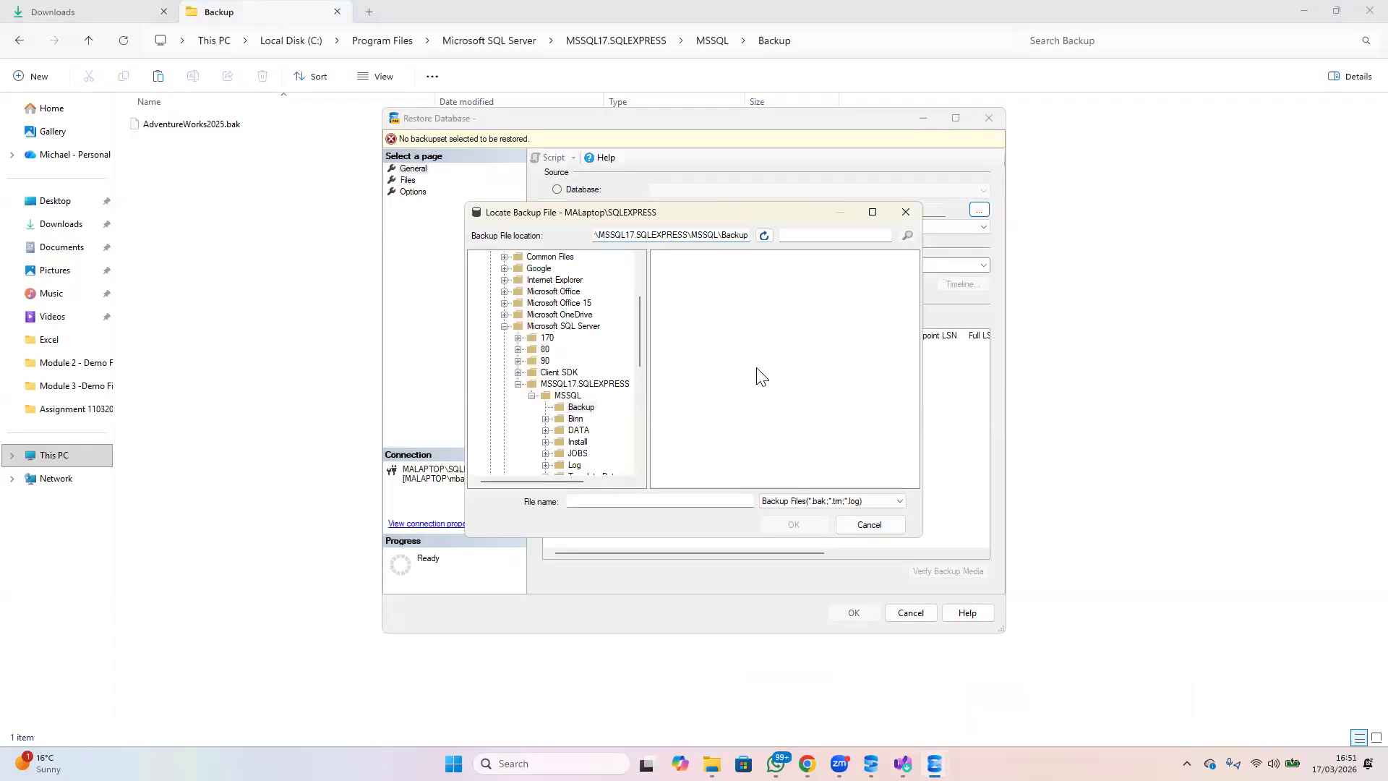
pyautogui.click(764, 236)
pyautogui.click(718, 261)
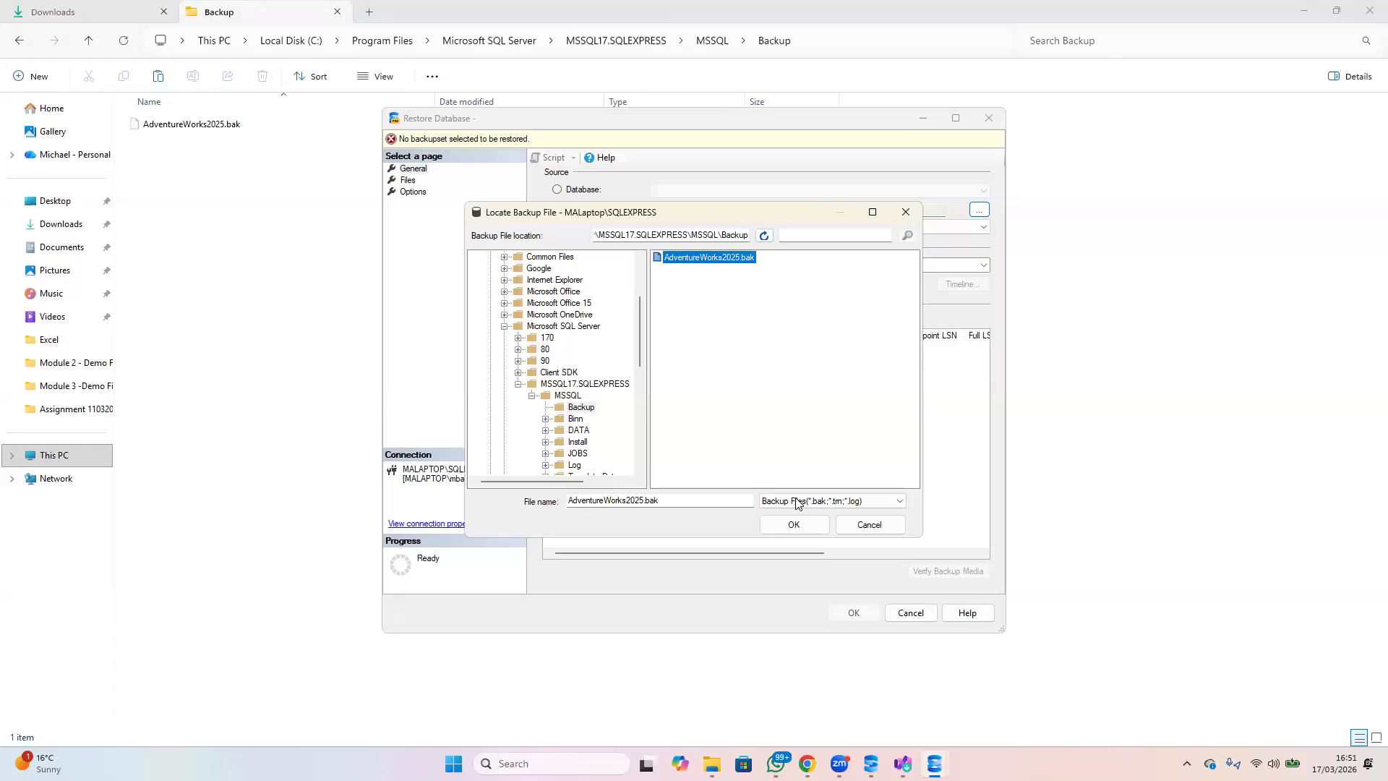
pyautogui.click(793, 527)
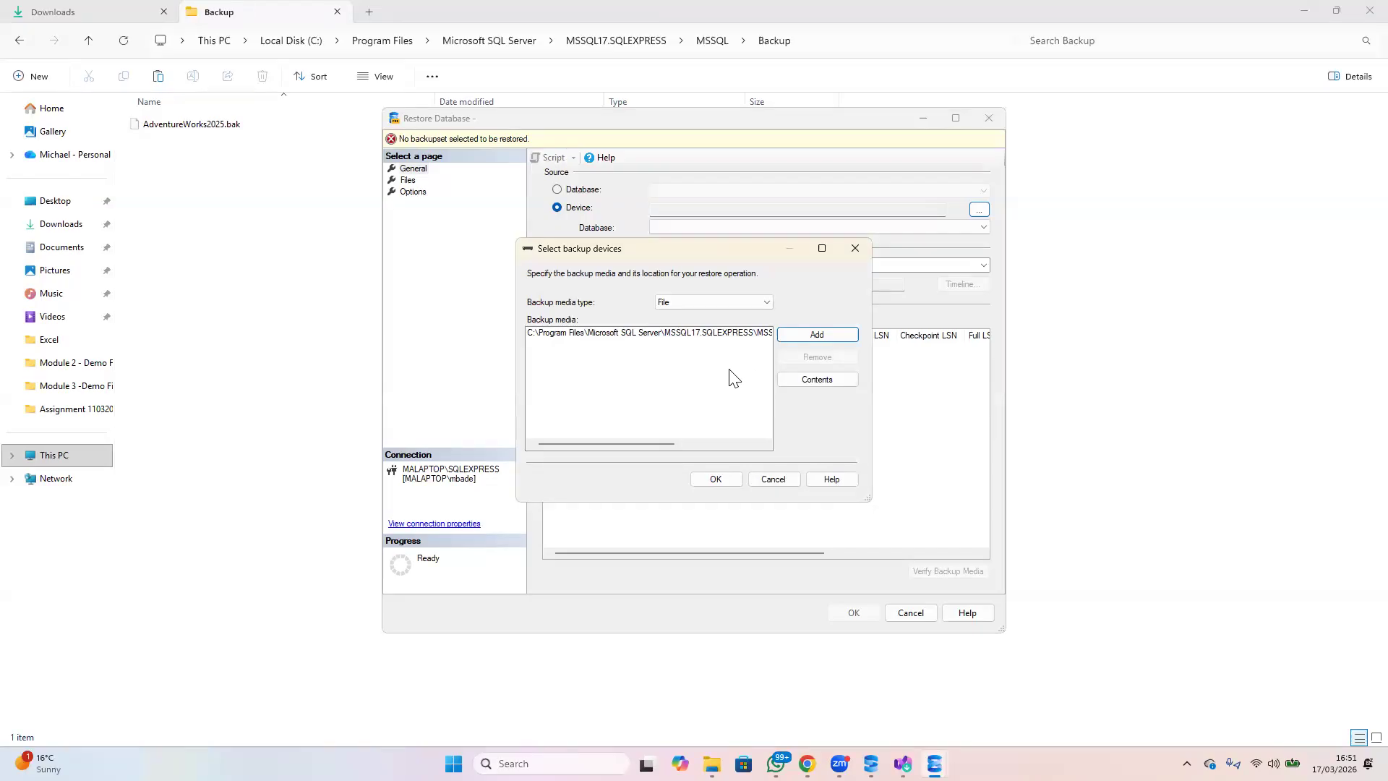
# Accept the backup device and restore the AdventureWorks2025 database from its full backup set
pyautogui.click(714, 479)
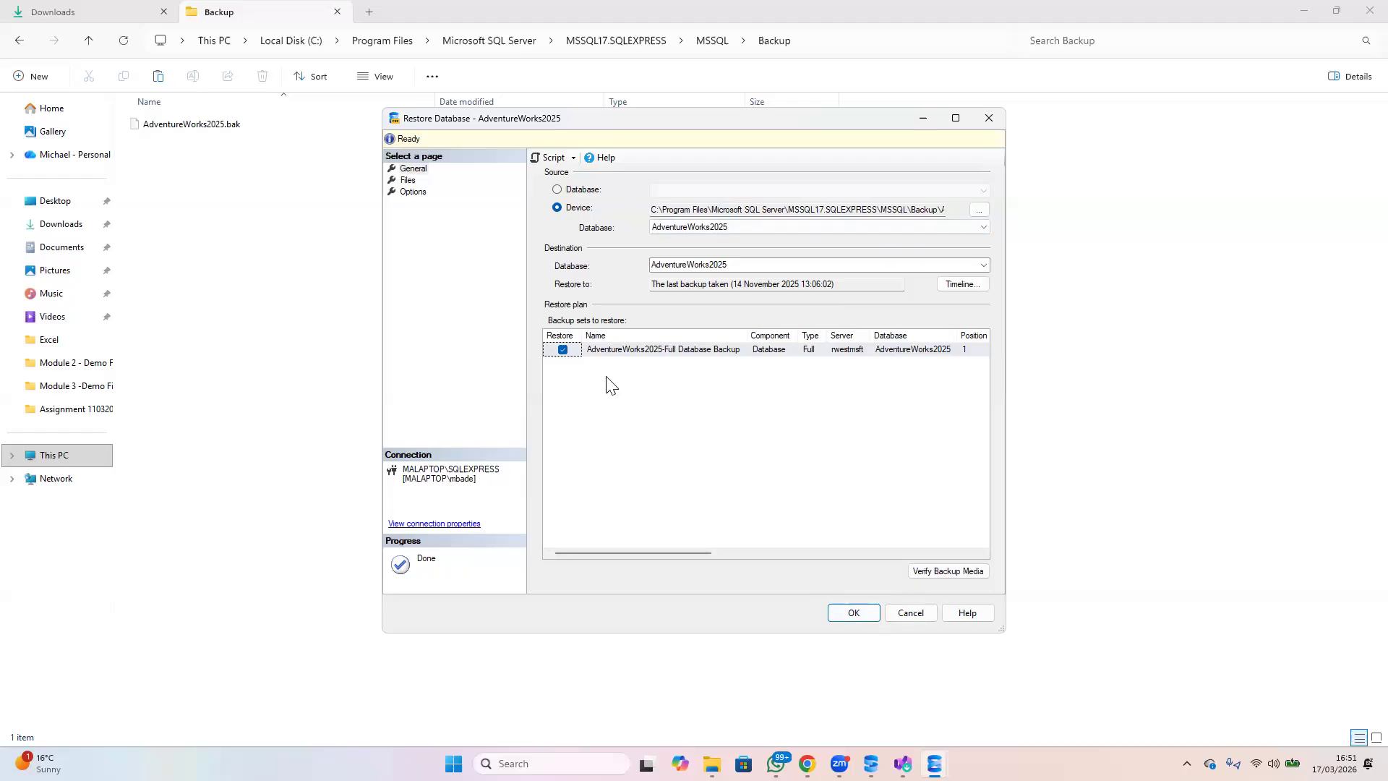
pyautogui.click(853, 612)
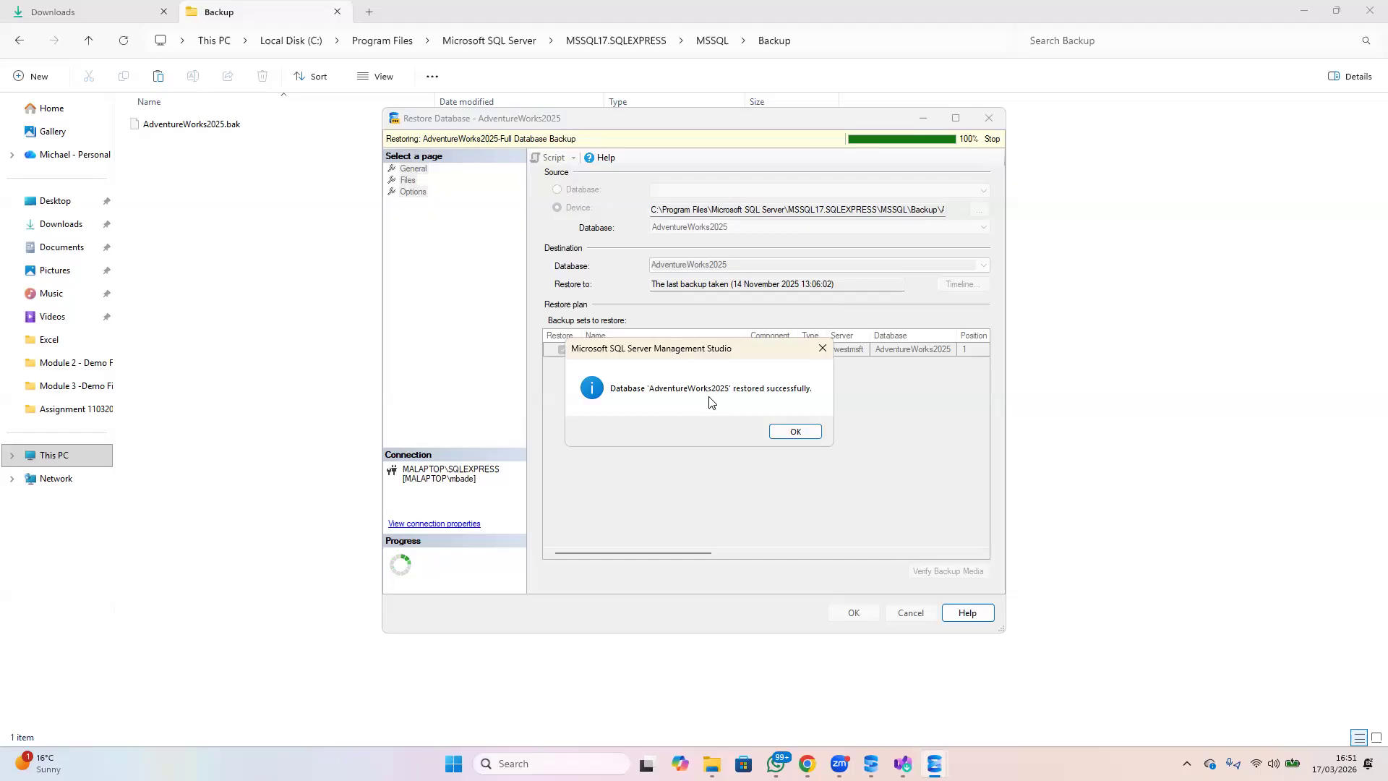
pyautogui.click(794, 433)
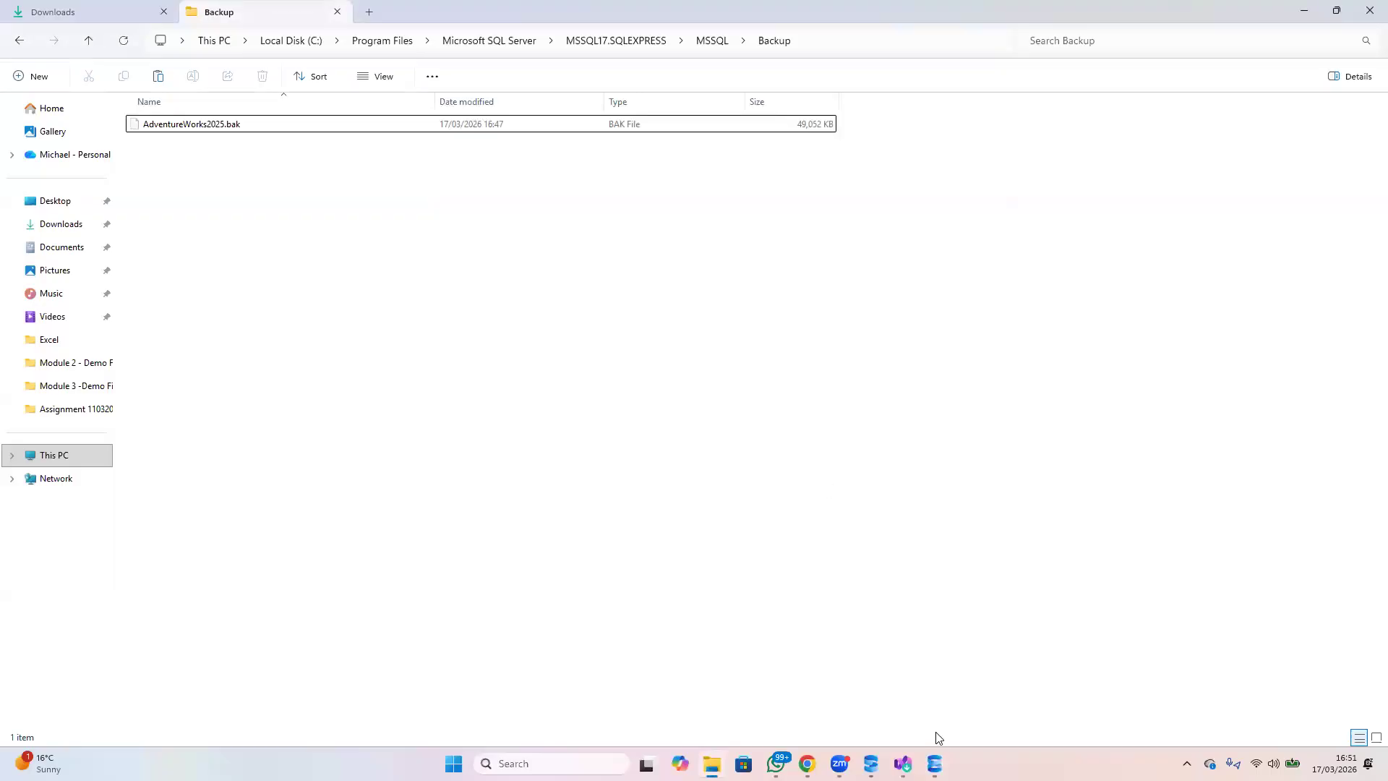
# Switch back to SQL Server Management Studio, expand the AdventureWorks2025 Tables folder to review its tables, and return to the query editor
pyautogui.click(934, 763)
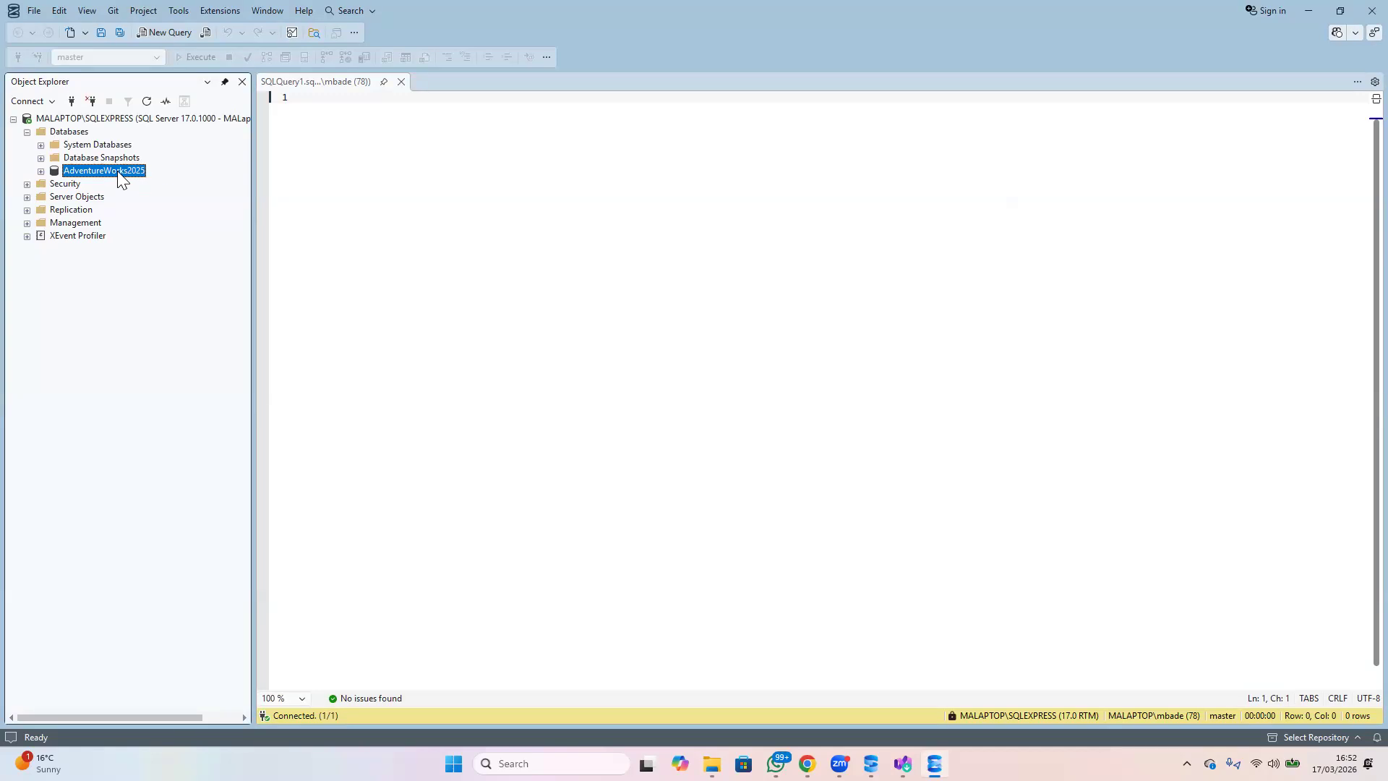
pyautogui.click(40, 172)
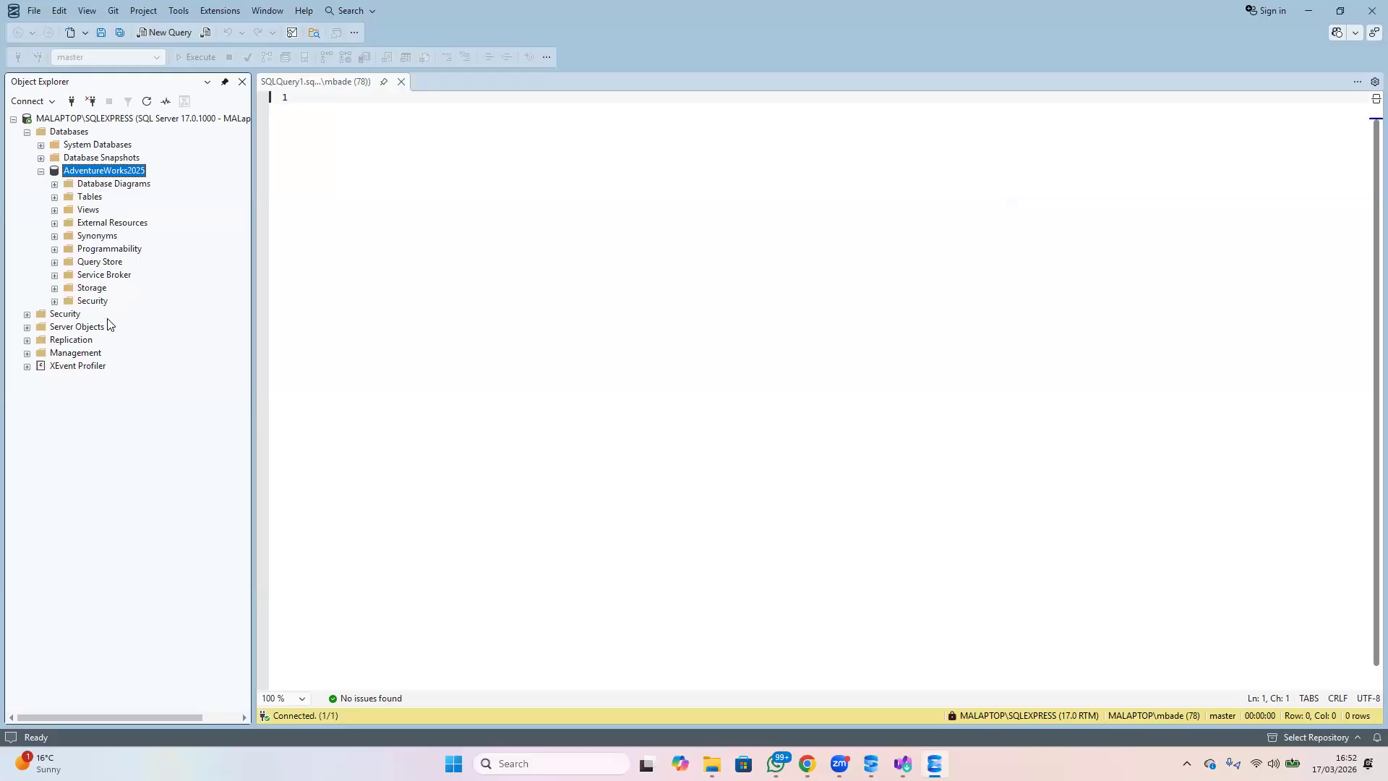
pyautogui.click(55, 198)
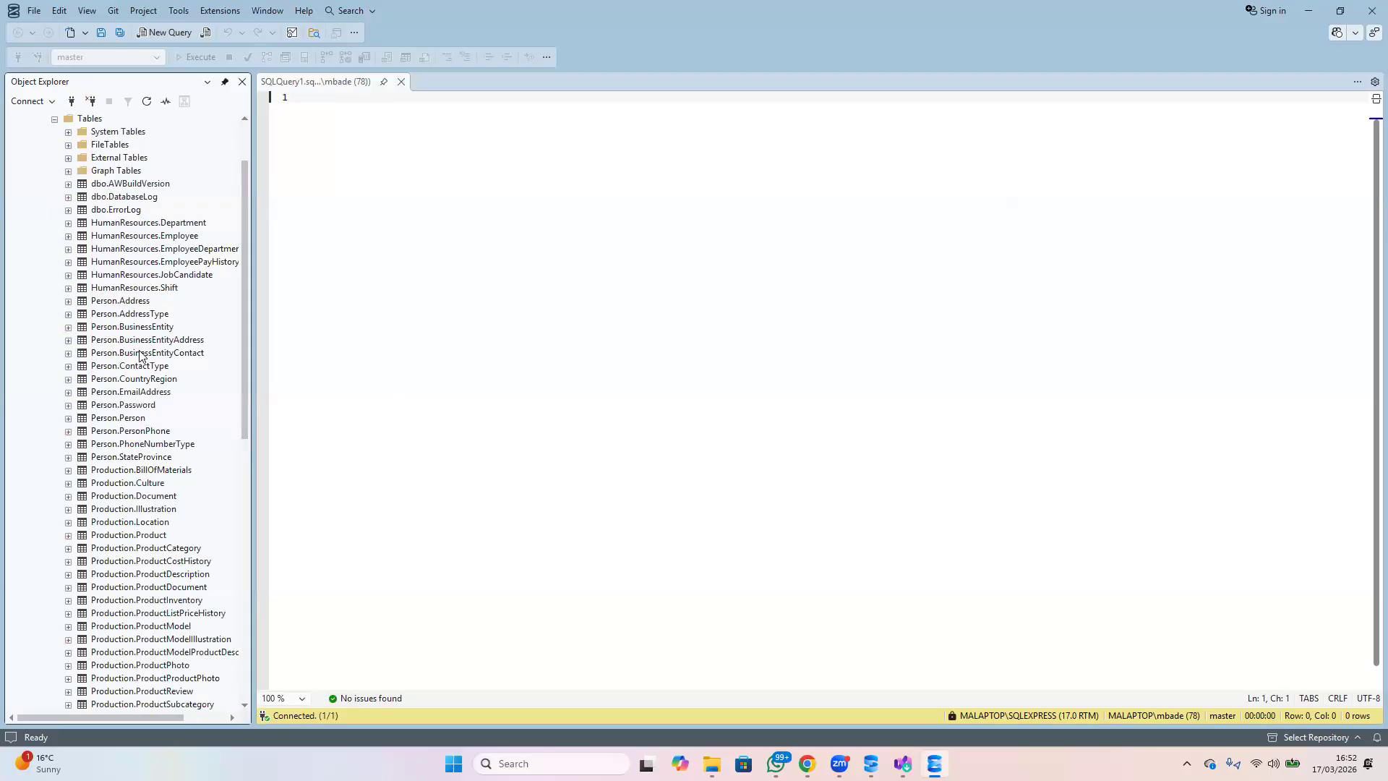
pyautogui.scroll(-7, 142, 358)
pyautogui.scroll(-6, 141, 365)
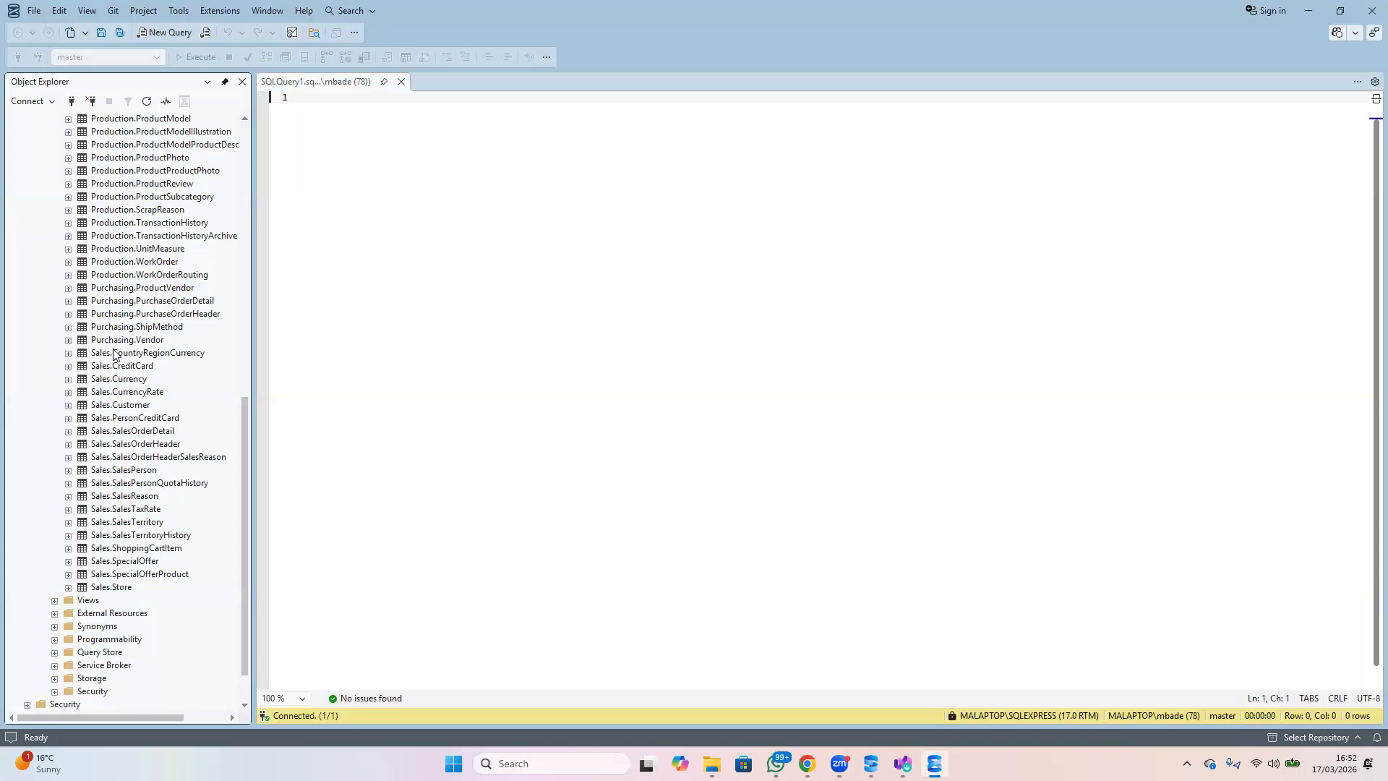
pyautogui.scroll(7, 108, 321)
pyautogui.scroll(5, 108, 320)
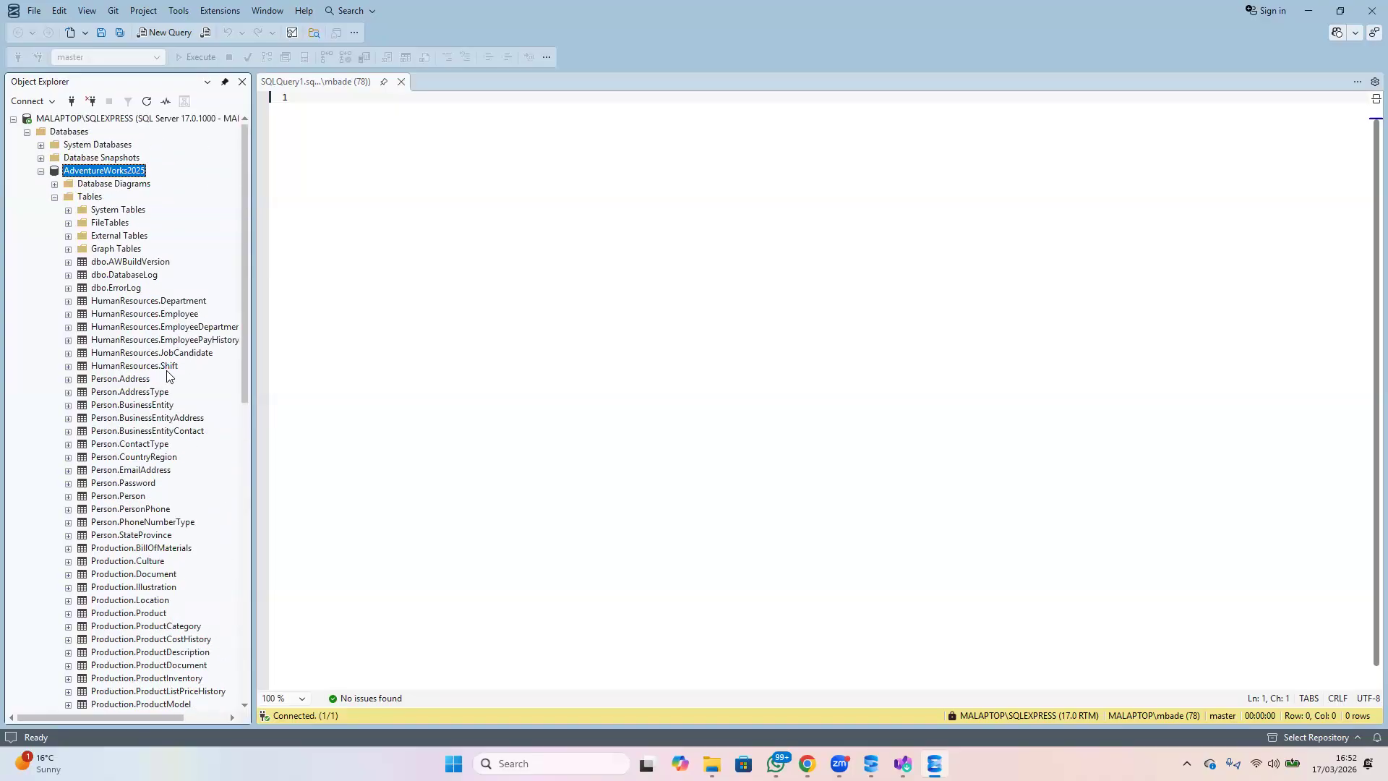
pyautogui.click(320, 103)
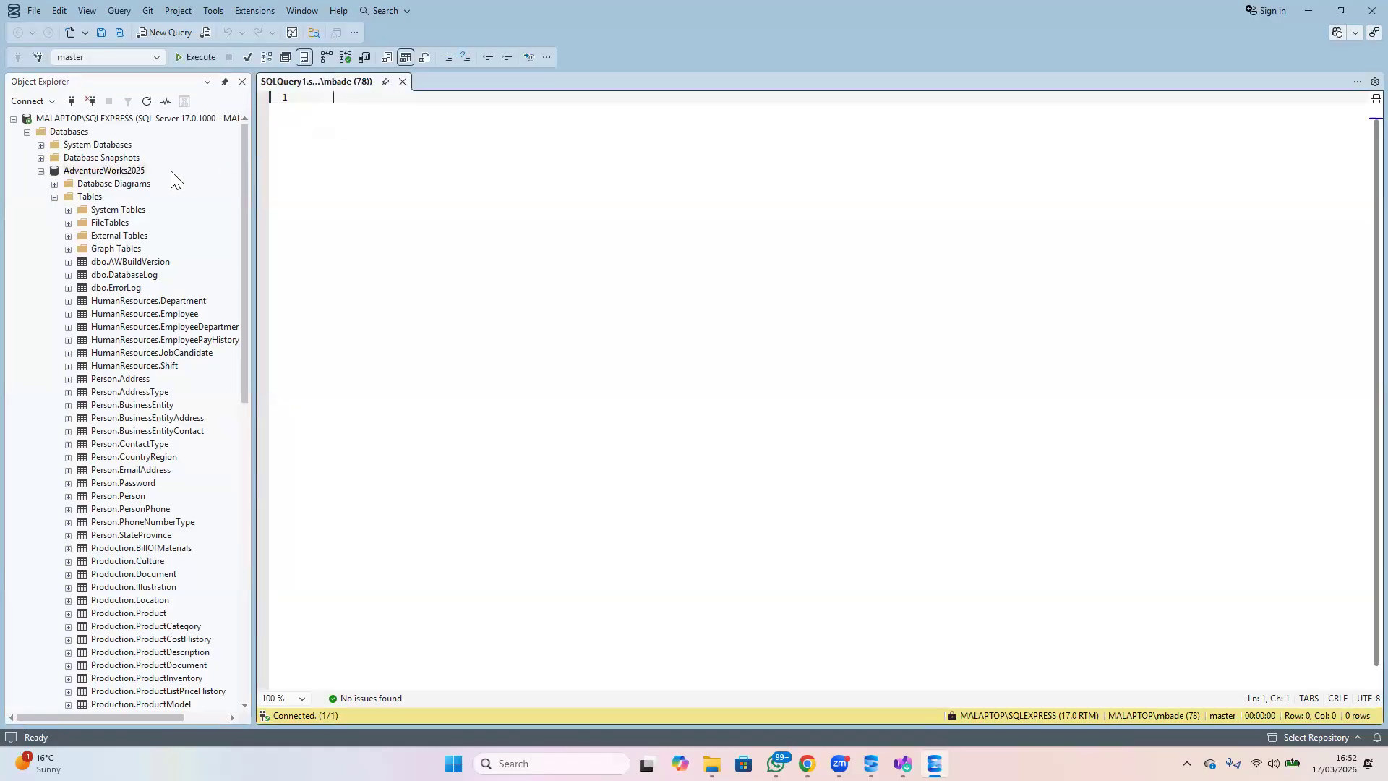